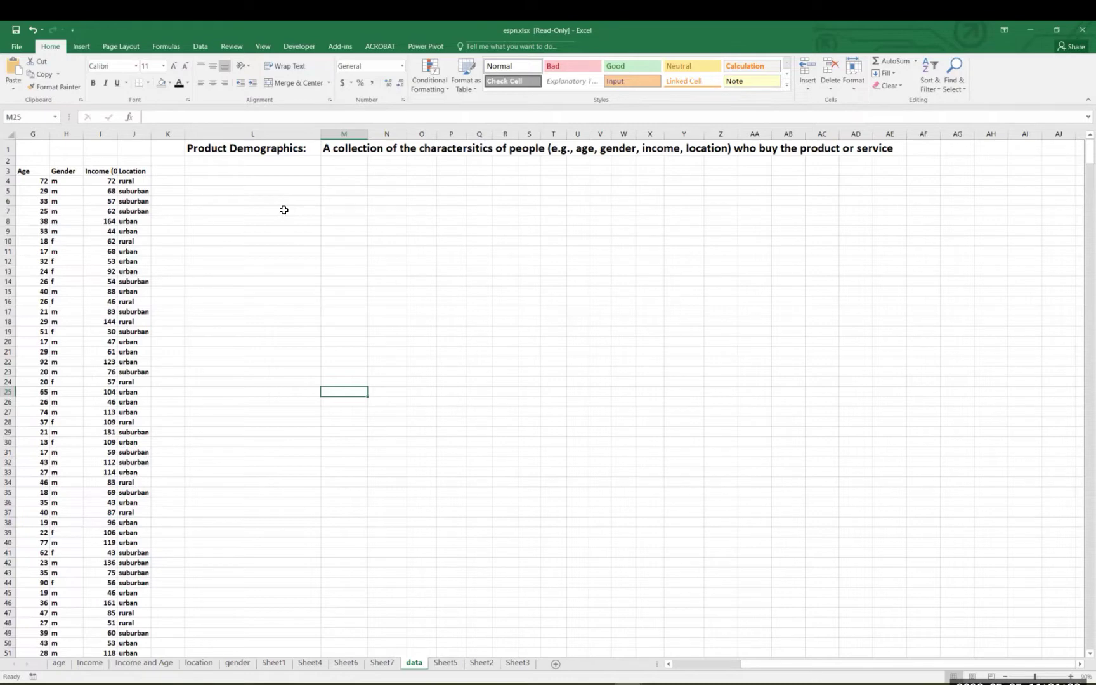
- Widen column I so the full Income (000) header fits
{"action": "left_click", "coordinate": [279, 210]}
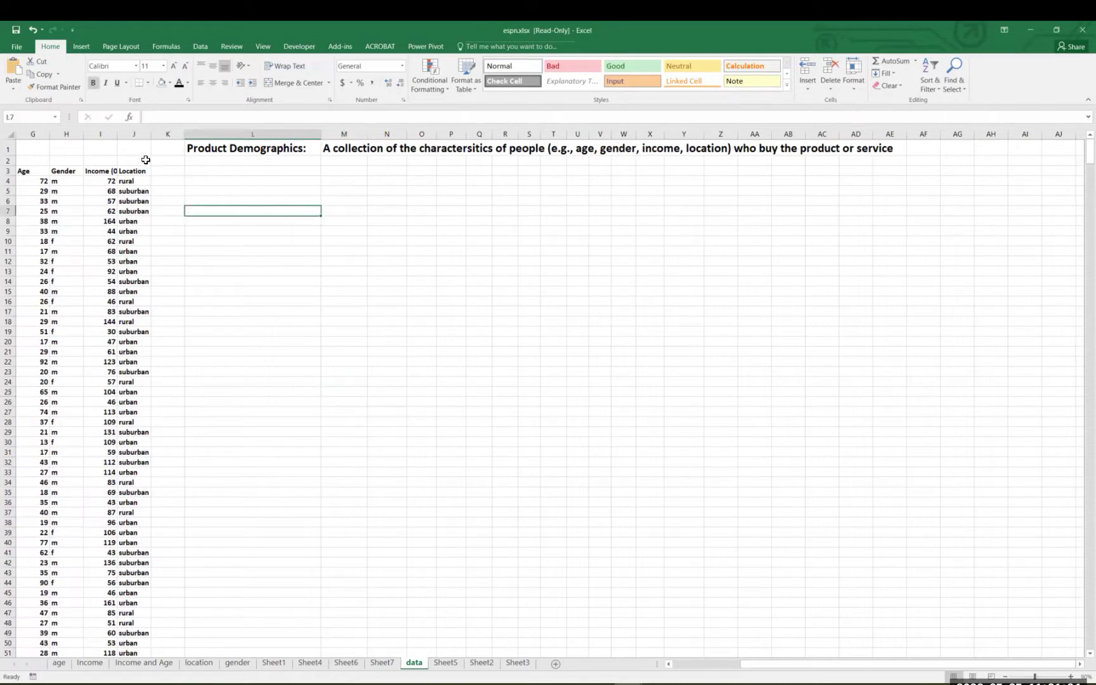
{"action": "left_click_drag", "start_coordinate": [117, 138], "coordinate": [133, 138]}
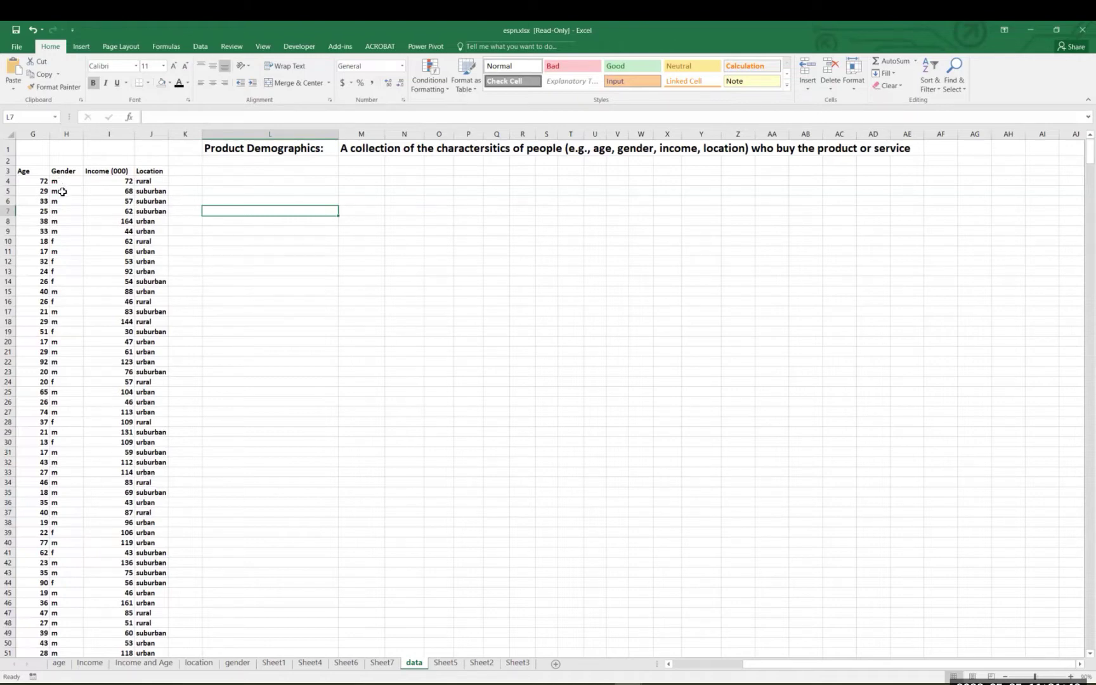
{"action": "left_click_drag", "start_coordinate": [29, 181], "coordinate": [151, 181]}
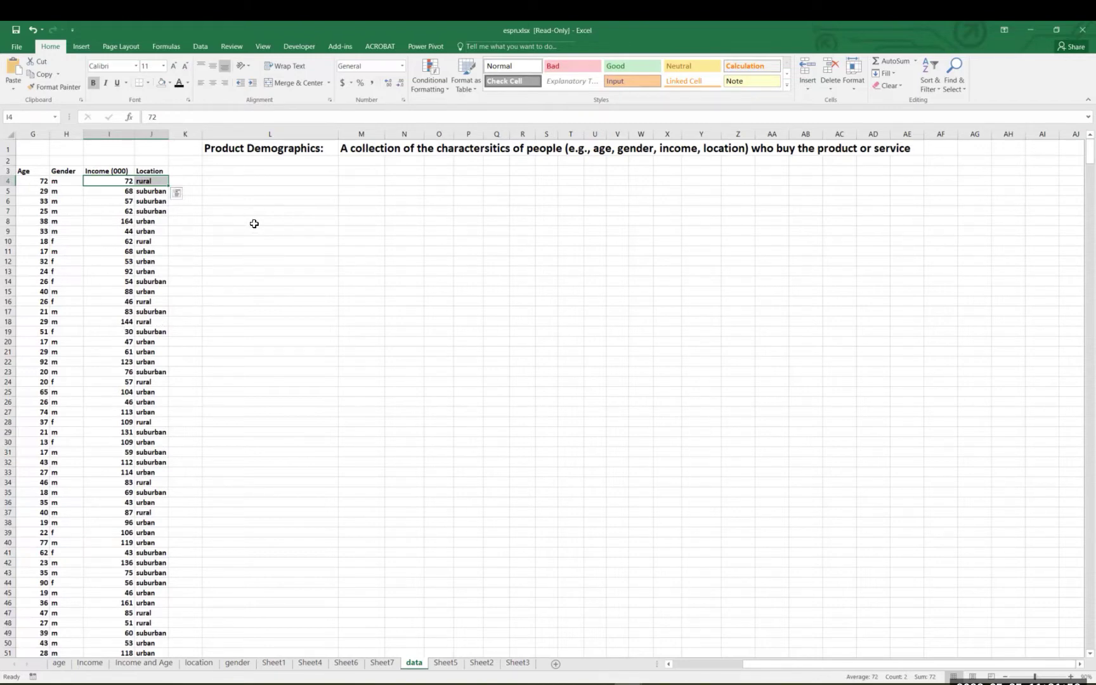
- Create a PivotTable from range G3:J1027 of the data sheet, placed at cell M10 of the existing worksheet
{"action": "left_click", "coordinate": [352, 243]}
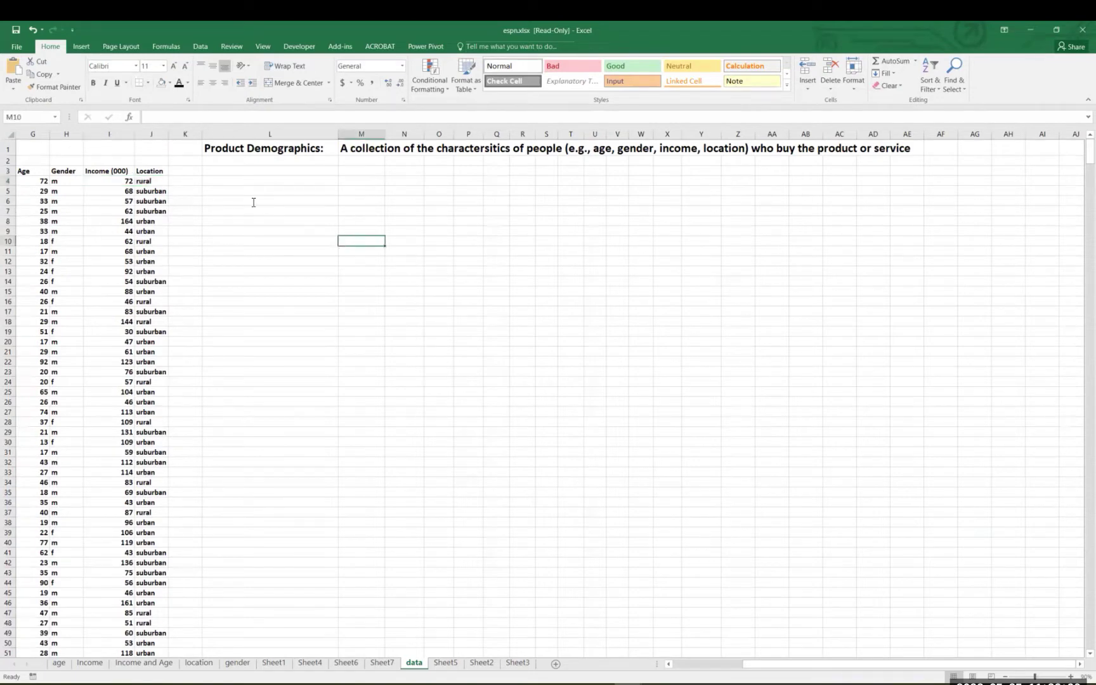
{"action": "left_click", "coordinate": [81, 43]}
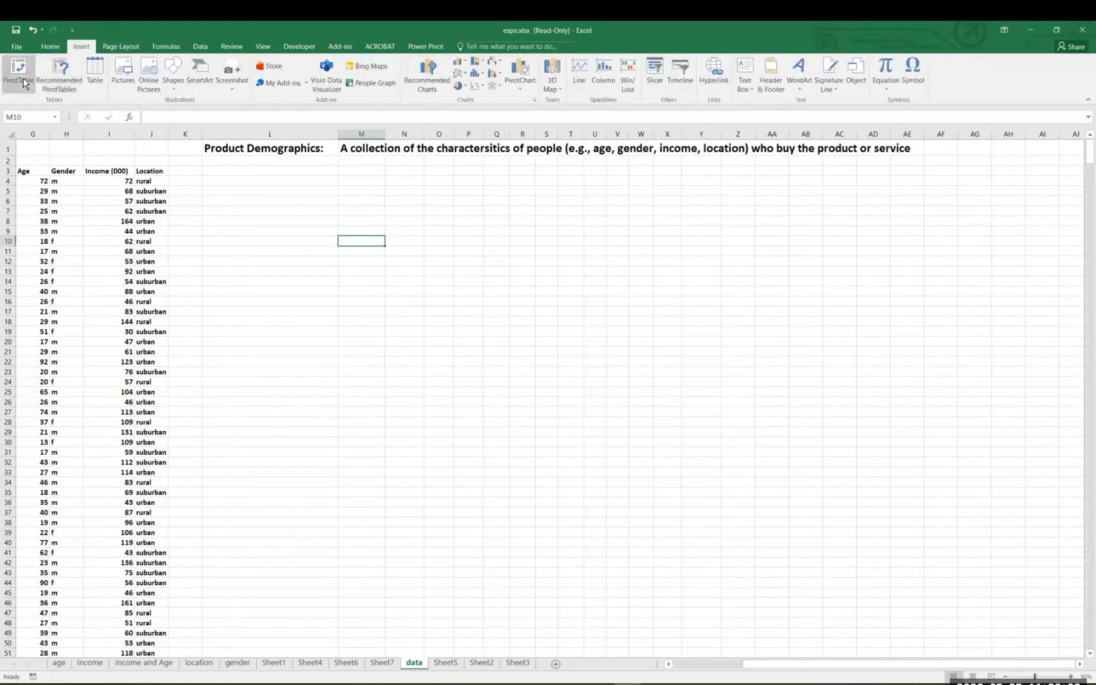
{"action": "left_click", "coordinate": [23, 82]}
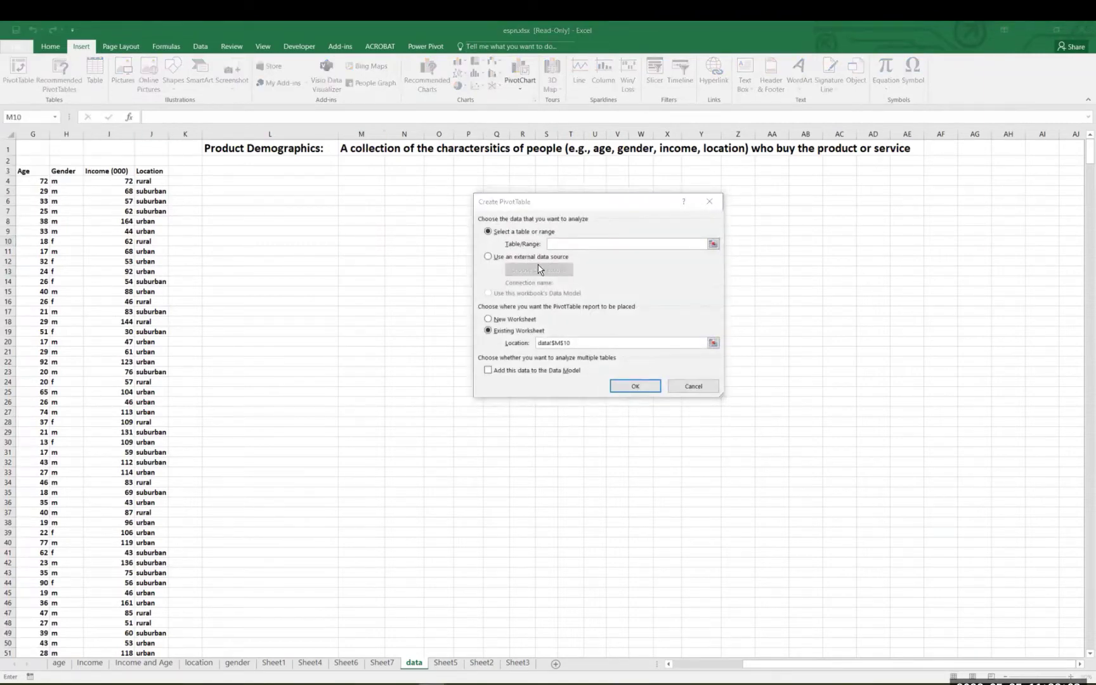
{"action": "left_click_drag", "start_coordinate": [41, 171], "coordinate": [164, 351]}
{"action": "scroll", "coordinate": [180, 374], "scroll_direction": "down", "scroll_amount": 20}
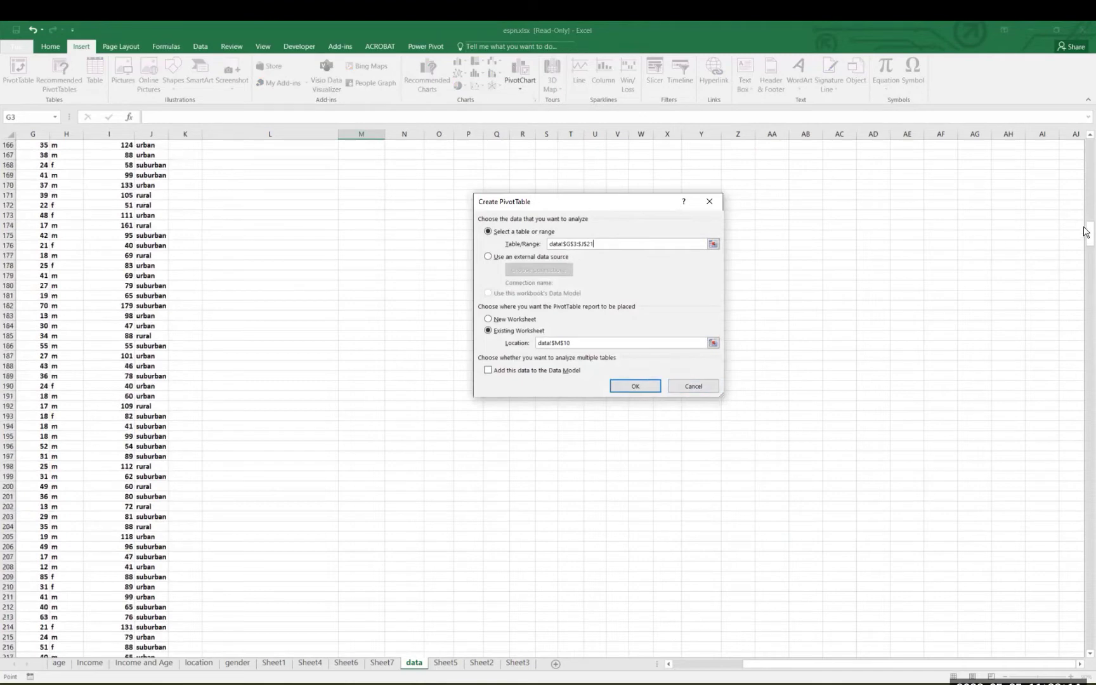
{"action": "left_click_drag", "start_coordinate": [1086, 233], "coordinate": [1086, 634]}
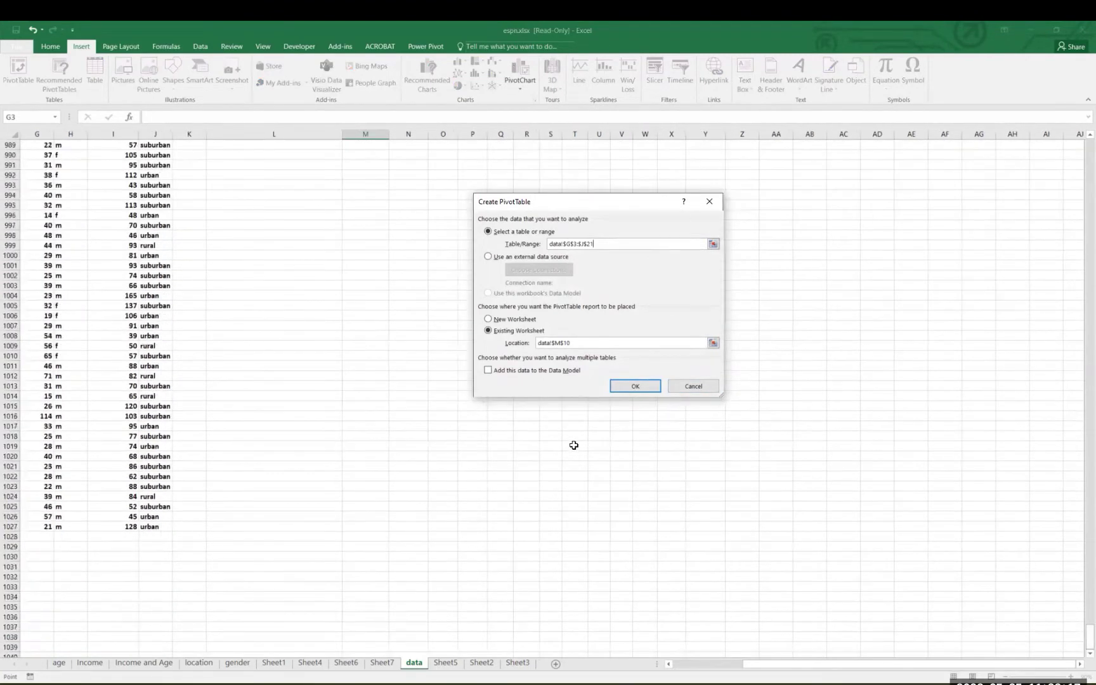
{"action": "left_click", "coordinate": [166, 526], "text": "shift"}
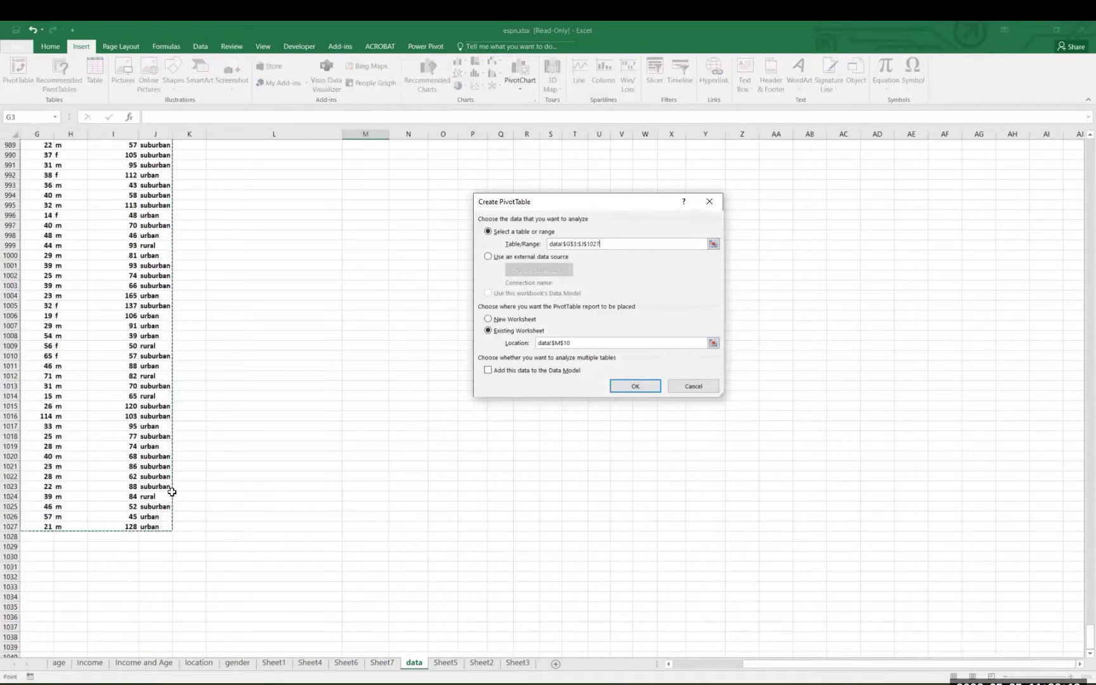
{"action": "left_click", "coordinate": [633, 388]}
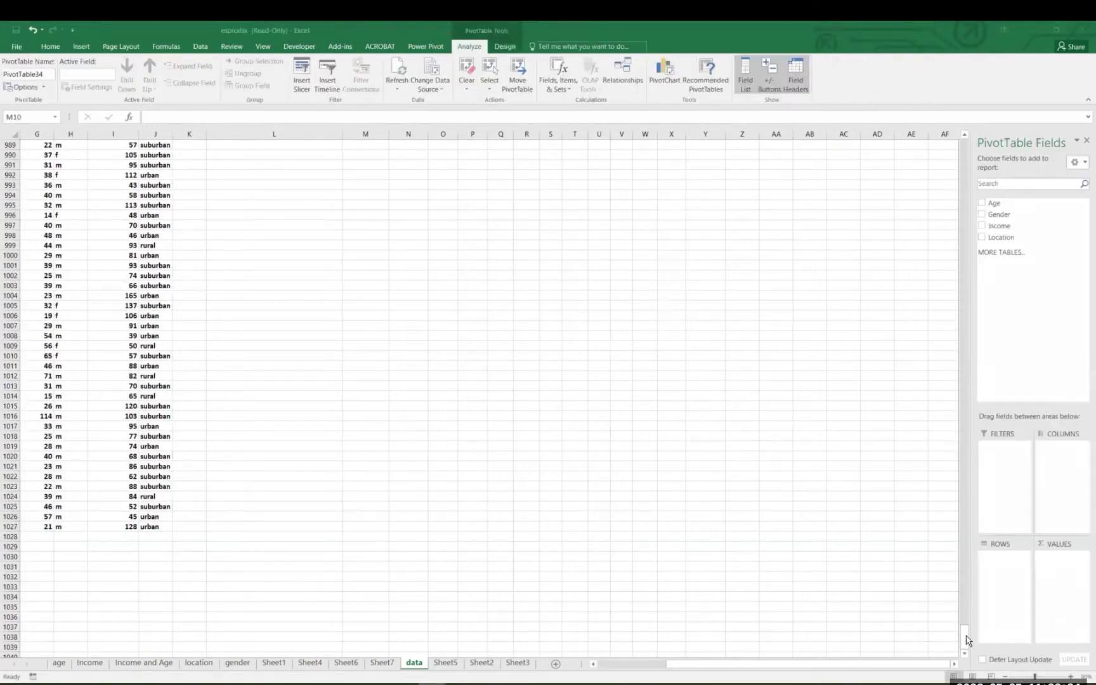
{"action": "left_click_drag", "start_coordinate": [969, 634], "coordinate": [952, 134]}
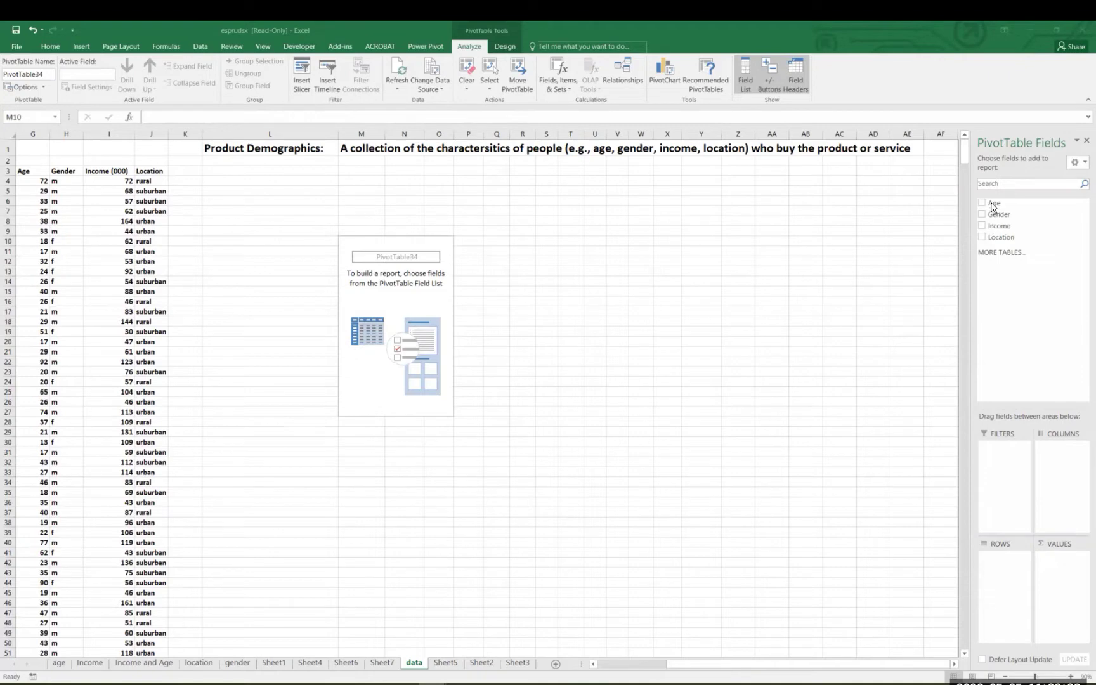
- Lay out the PivotTable with Age as both the row field and the value field
{"action": "left_click_drag", "start_coordinate": [998, 215], "coordinate": [1003, 580]}
{"action": "left_click_drag", "start_coordinate": [997, 204], "coordinate": [1067, 568]}
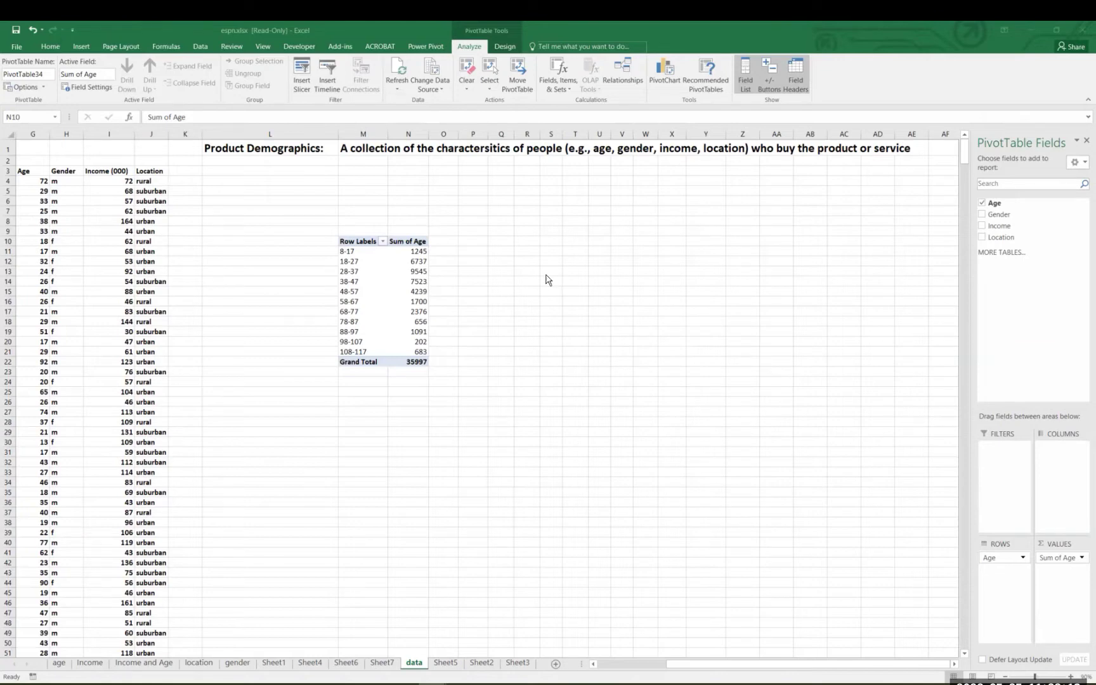
- Rename the Sum of Age value field to Count of Age in its value field settings
{"action": "left_click", "coordinate": [409, 239]}
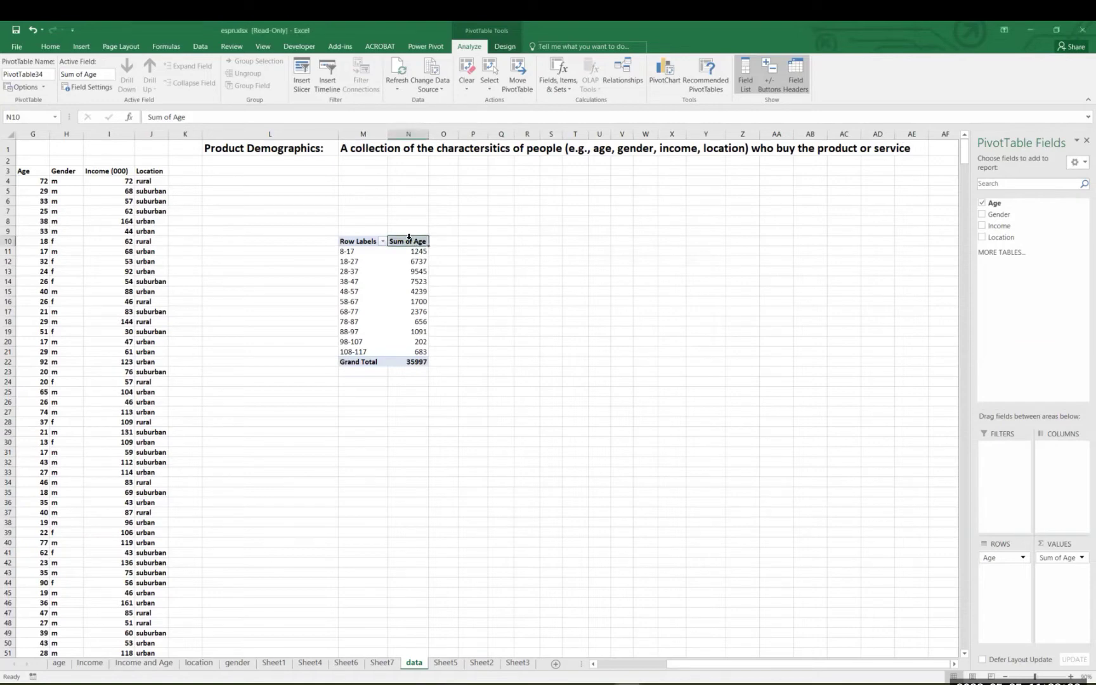
{"action": "double_click", "coordinate": [409, 238]}
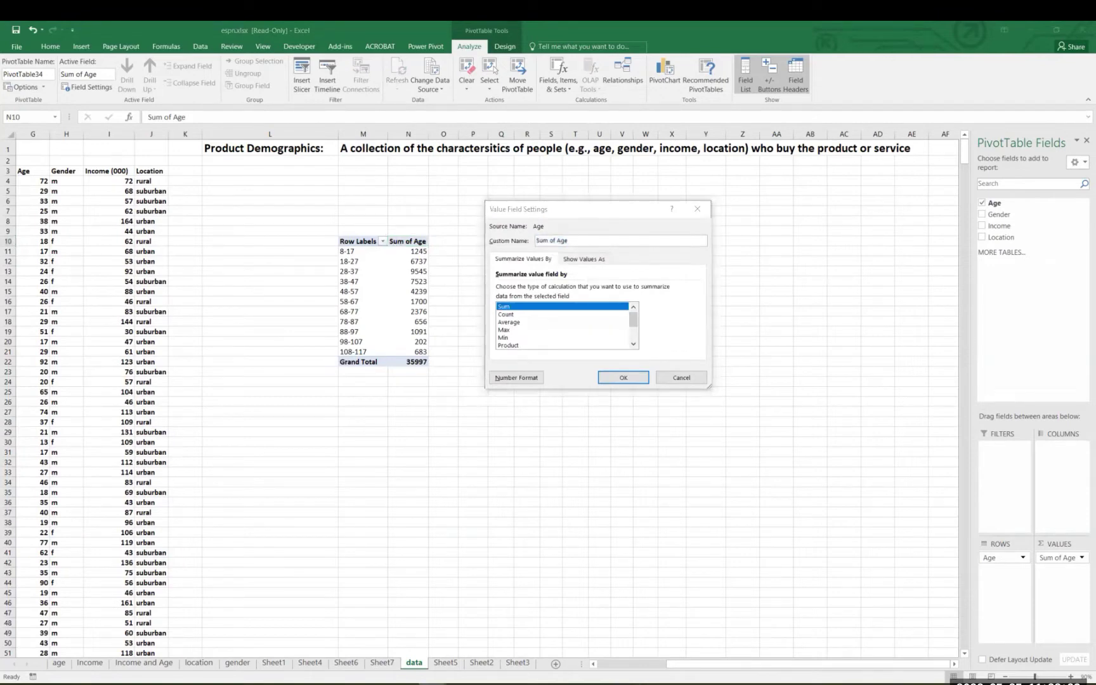
{"action": "left_click", "coordinate": [576, 244]}
{"action": "left_click", "coordinate": [549, 240]}
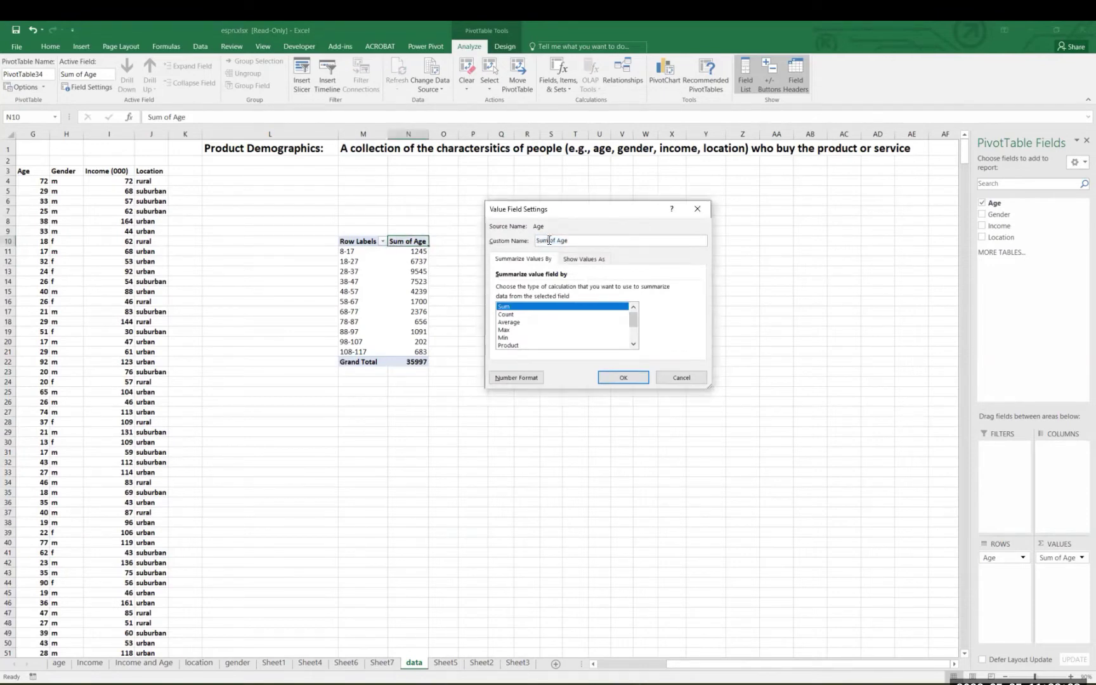
{"action": "key", "text": "BackSpace"}
{"action": "key", "text": "BackSpace"}
{"action": "key", "text": "BackSpace"}
{"action": "type", "text": "Count"}
- Show the Count of Age values as % of Column Total and apply the field settings
{"action": "left_click", "coordinate": [594, 260]}
{"action": "left_click", "coordinate": [563, 291]}
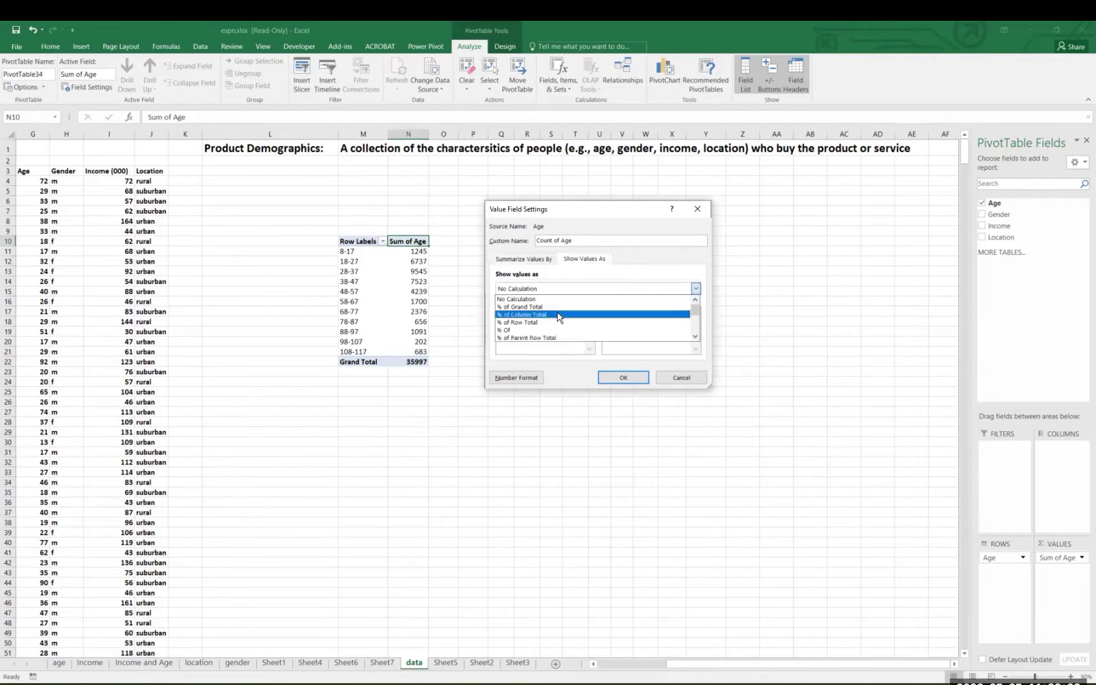
{"action": "left_click", "coordinate": [561, 315]}
{"action": "left_click", "coordinate": [622, 378]}
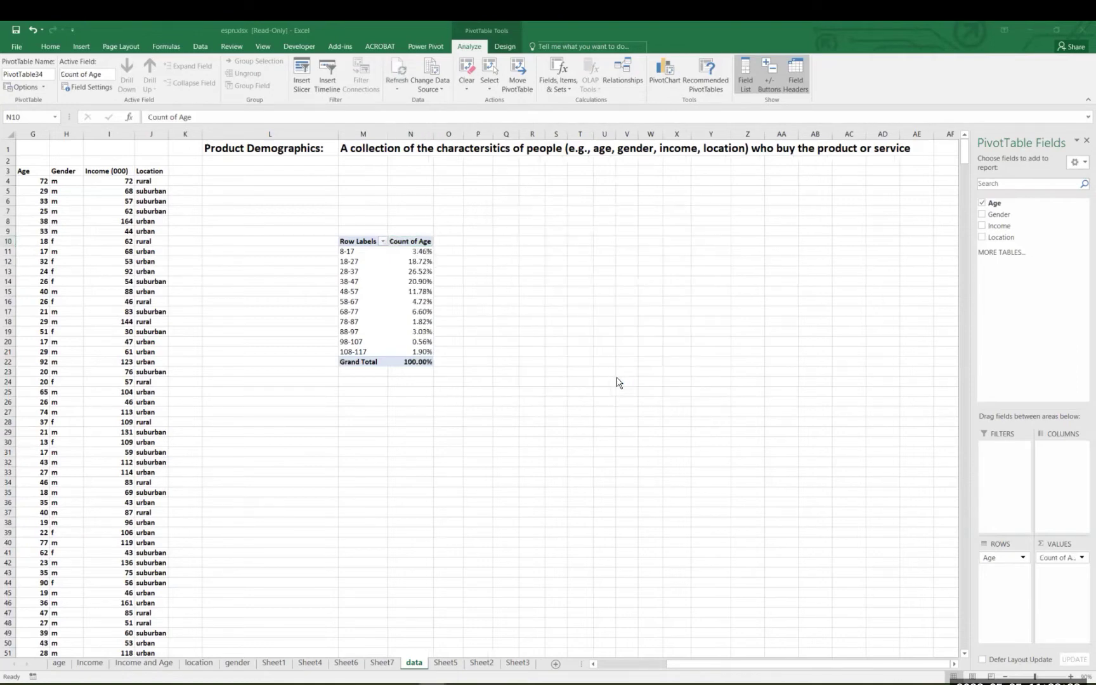
- Group the age row labels from 8 to 117 in intervals of 10
{"action": "right_click", "coordinate": [366, 253]}
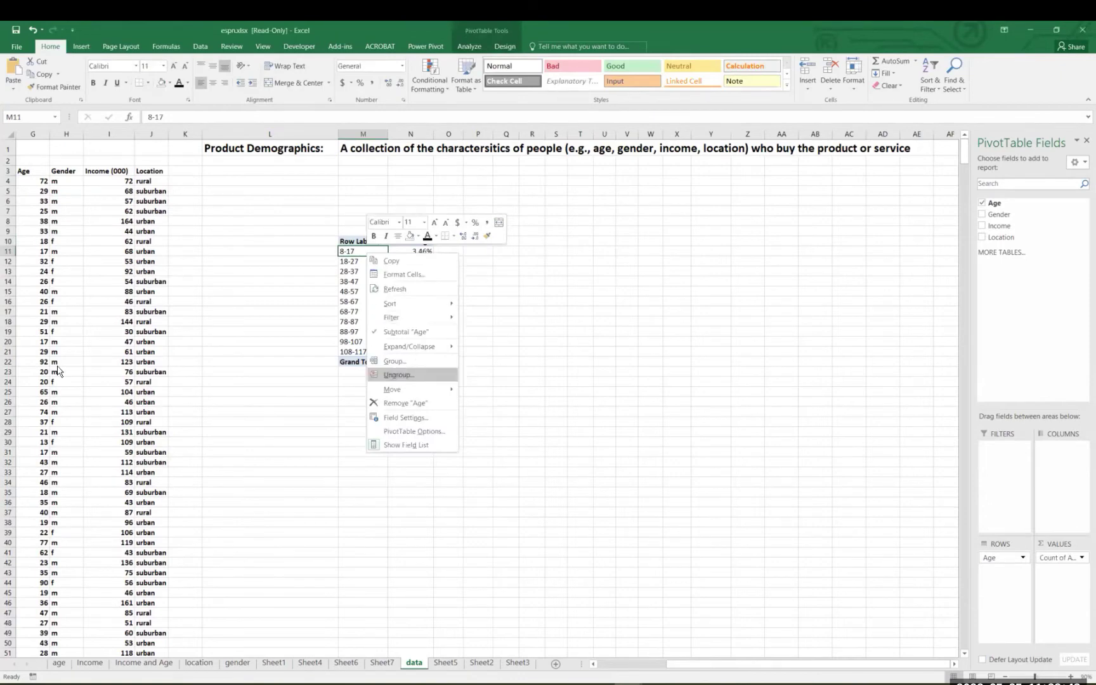
{"action": "left_click", "coordinate": [413, 361]}
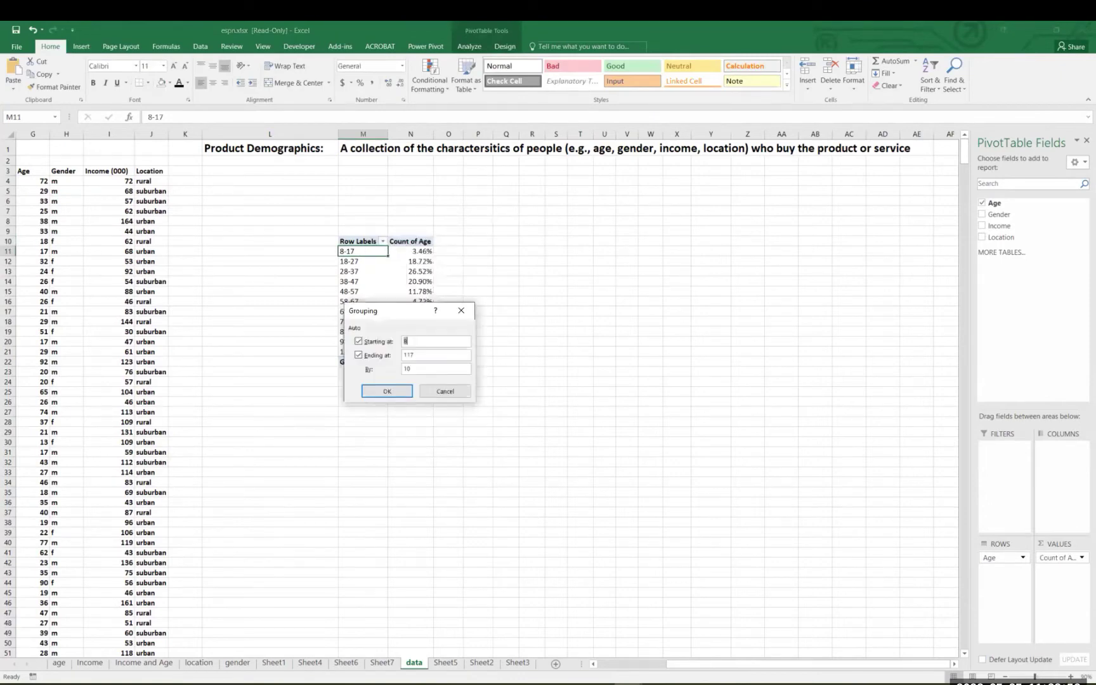
{"action": "left_click", "coordinate": [388, 391]}
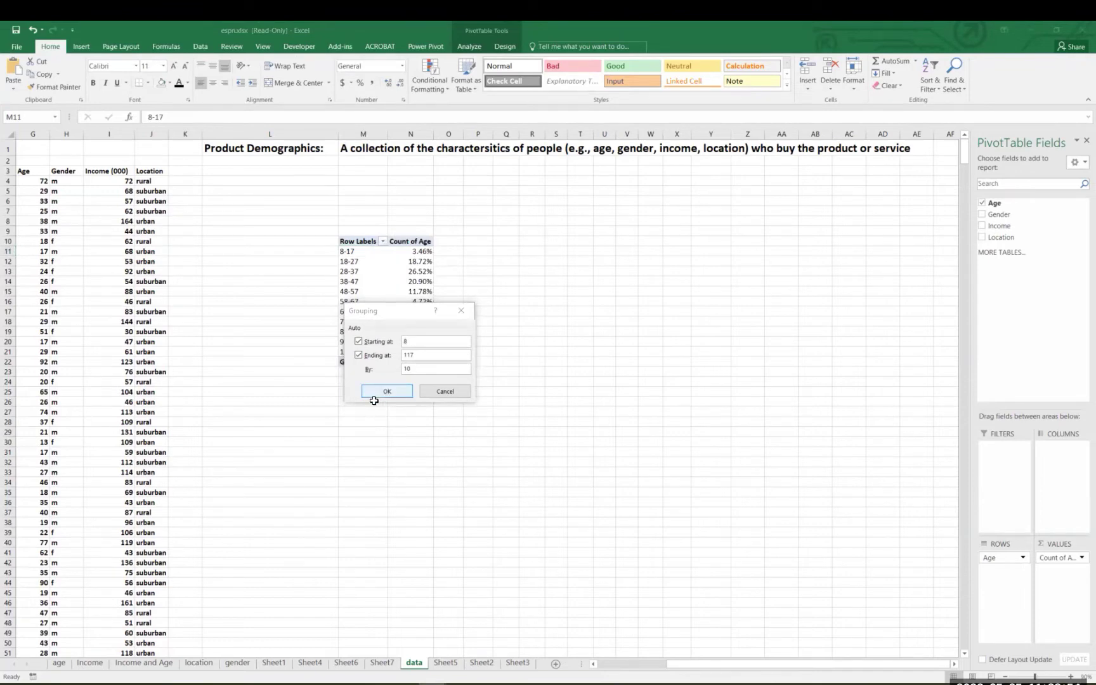
{"action": "left_click", "coordinate": [363, 401]}
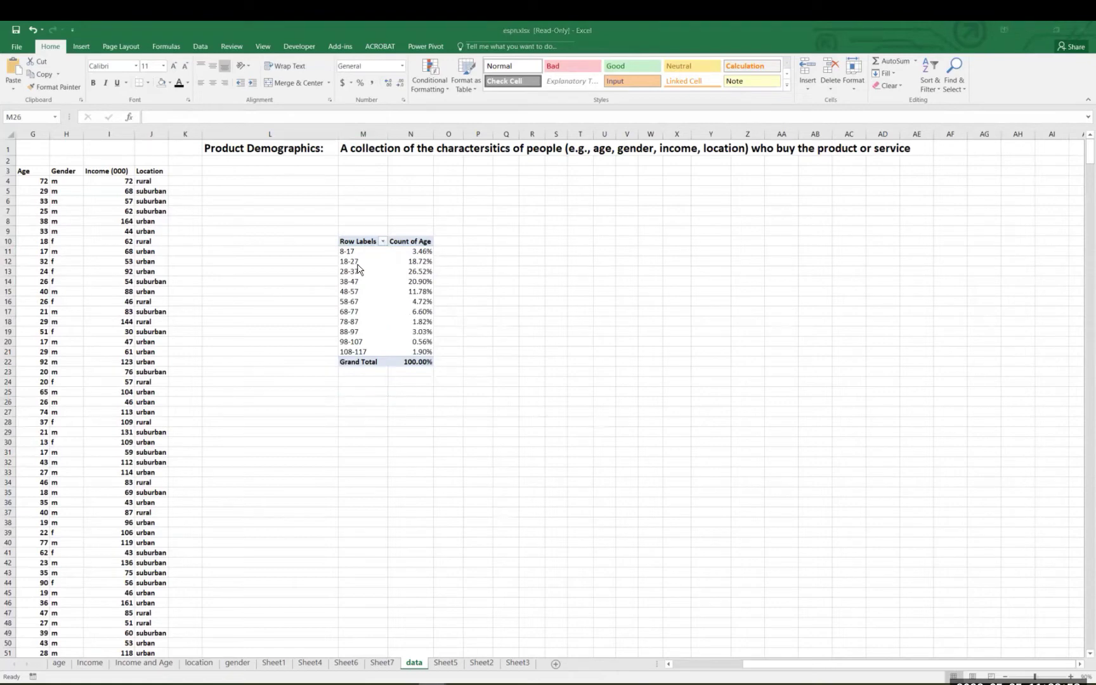
- Insert a clustered bar PivotChart of the age group percentages and close the chart area formatting options
{"action": "left_click", "coordinate": [413, 262]}
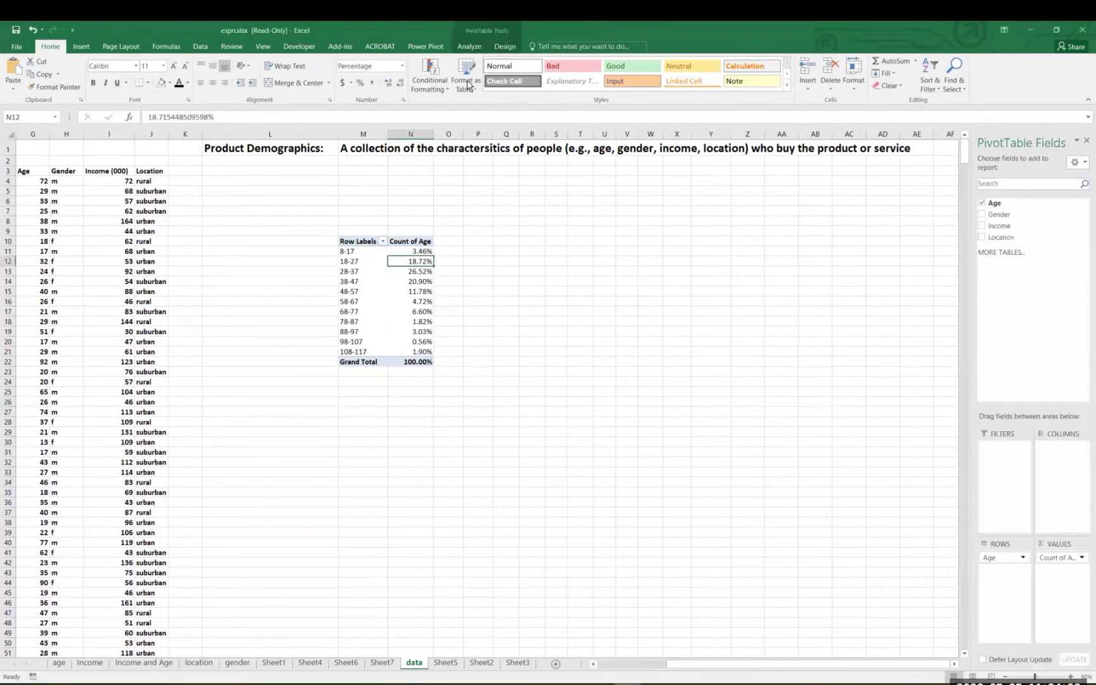
{"action": "scroll", "coordinate": [467, 84], "scroll_direction": "down", "scroll_amount": 1}
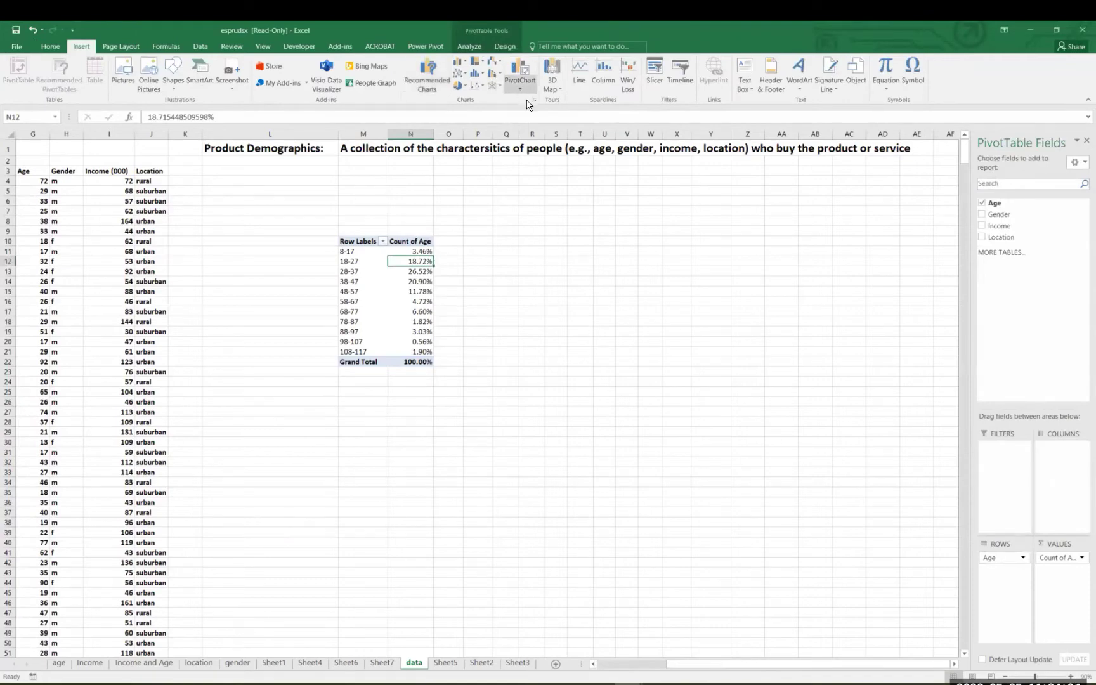
{"action": "left_click", "coordinate": [535, 102]}
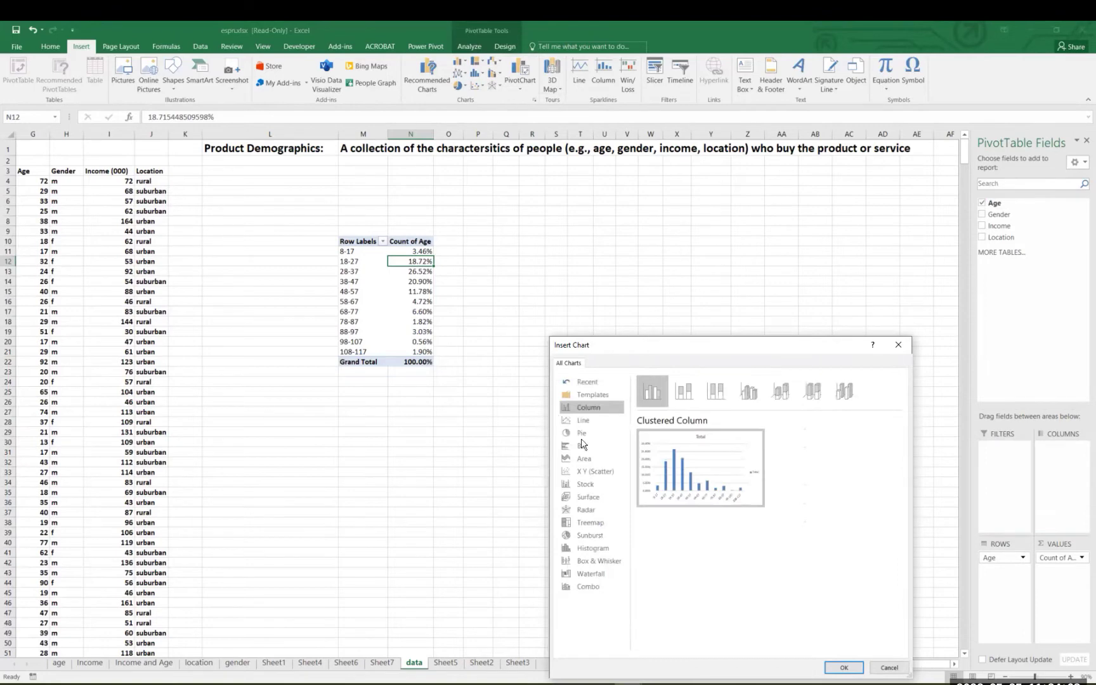
{"action": "left_click", "coordinate": [846, 669]}
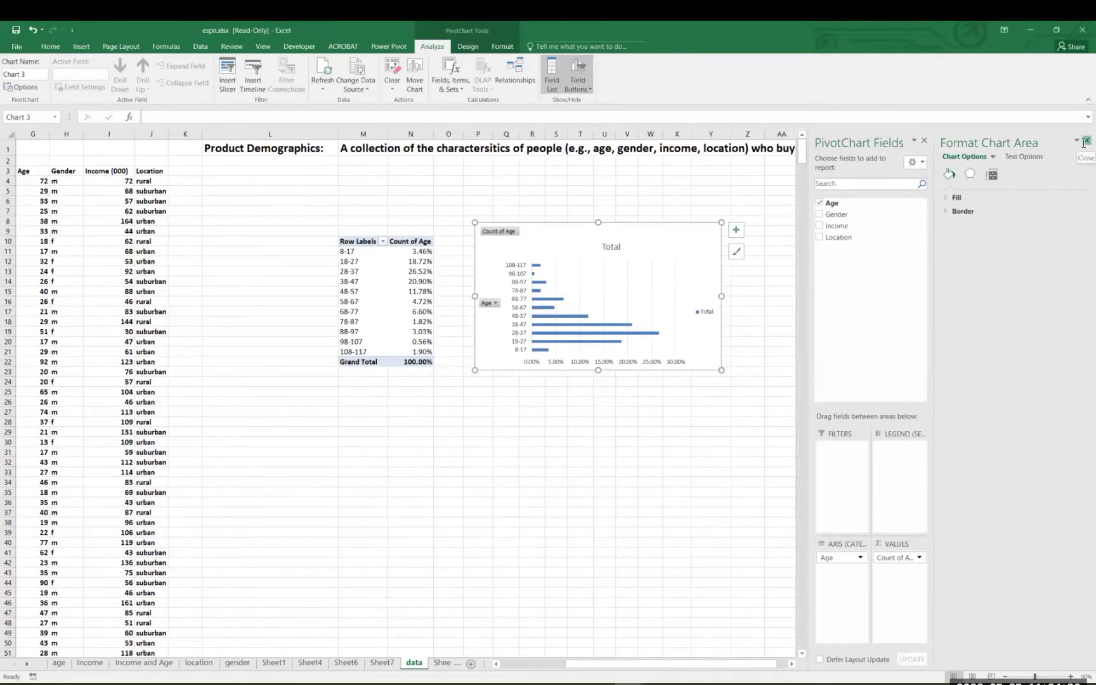
{"action": "left_click", "coordinate": [1084, 143]}
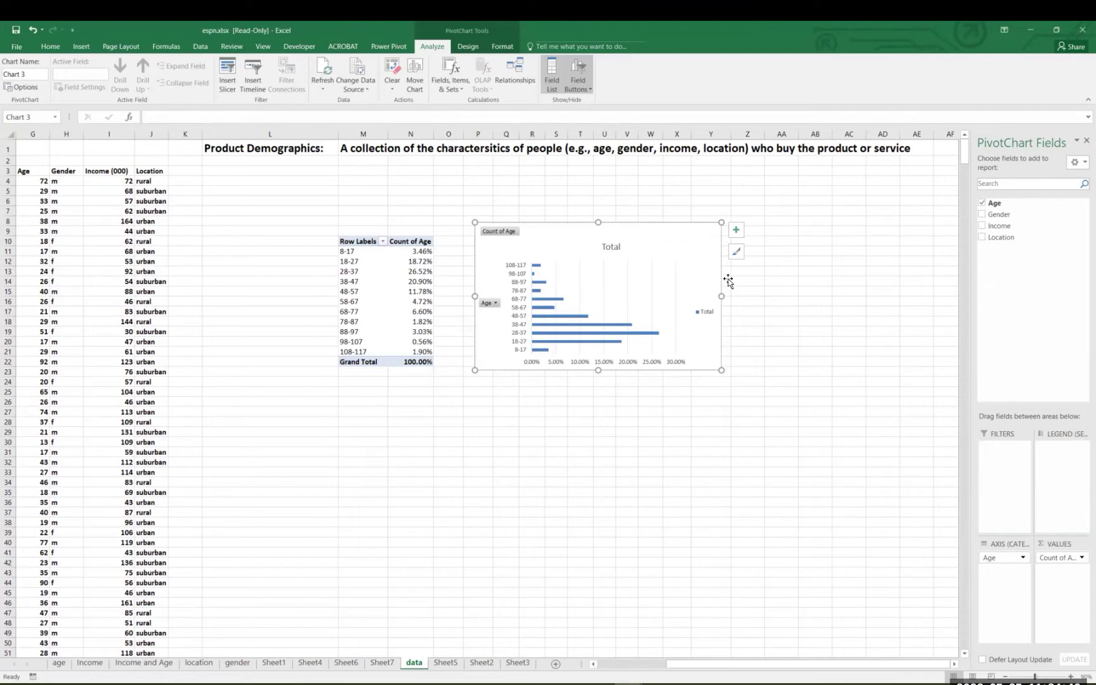
- Delete the age bar chart beside the PivotTable
{"action": "right_click", "coordinate": [665, 252]}
{"action": "left_click", "coordinate": [676, 255]}
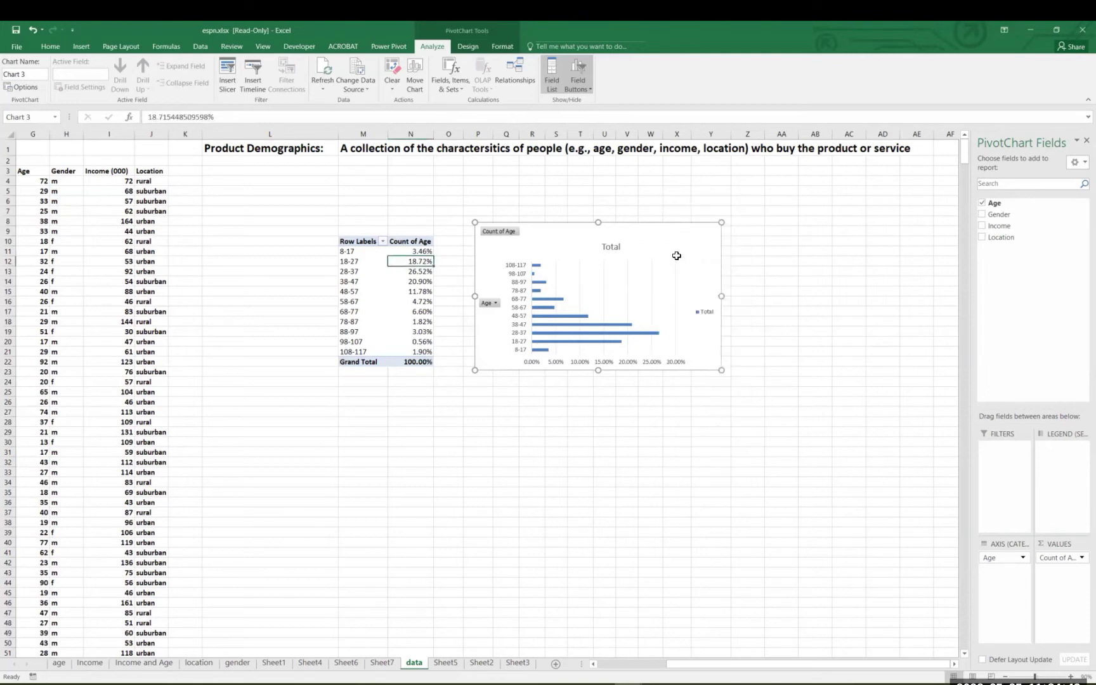
{"action": "key", "text": "Delete"}
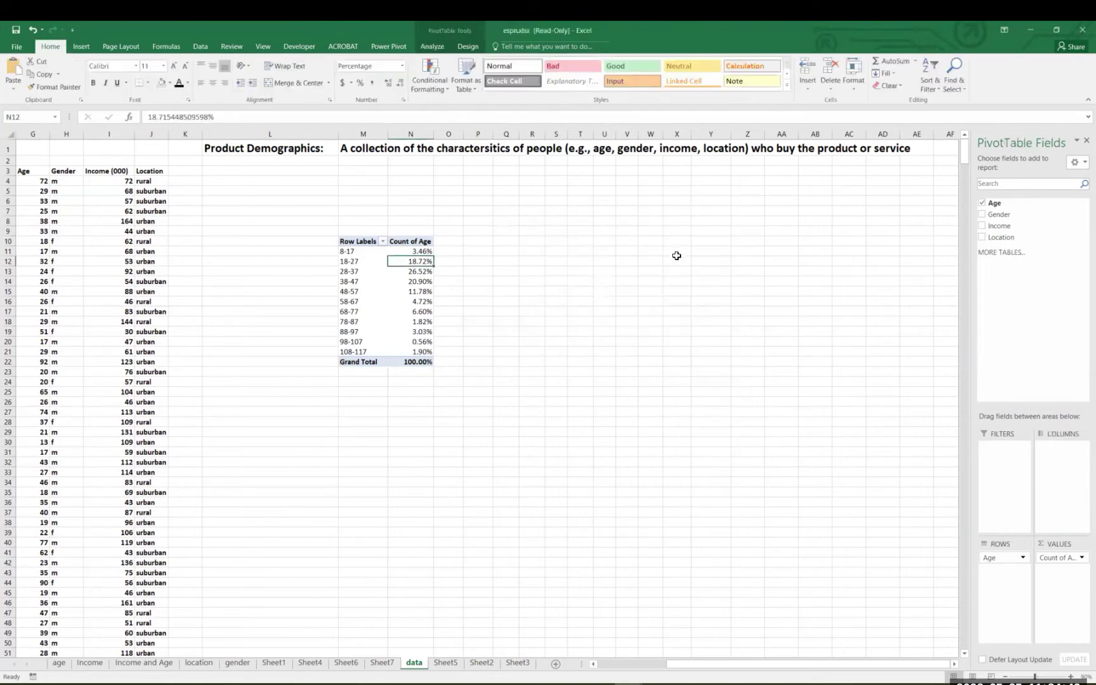
- Clear the PivotTable layout by removing Age from the rows and Count of Age from the values
{"action": "left_click", "coordinate": [1023, 559]}
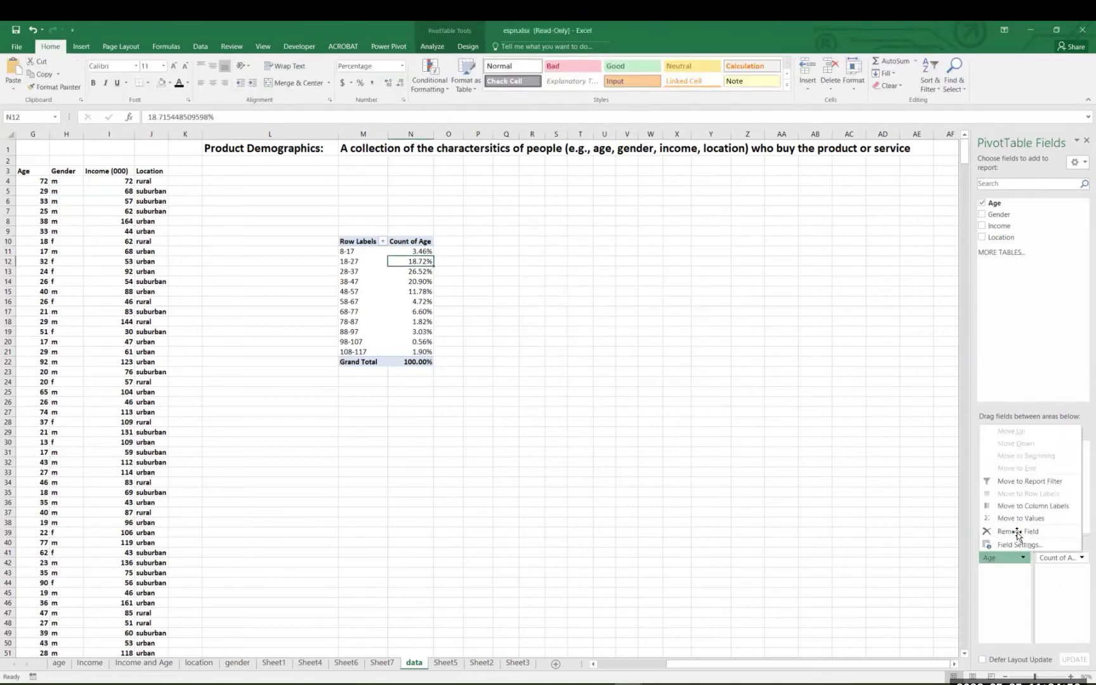
{"action": "left_click", "coordinate": [1002, 539]}
{"action": "left_click", "coordinate": [1082, 558]}
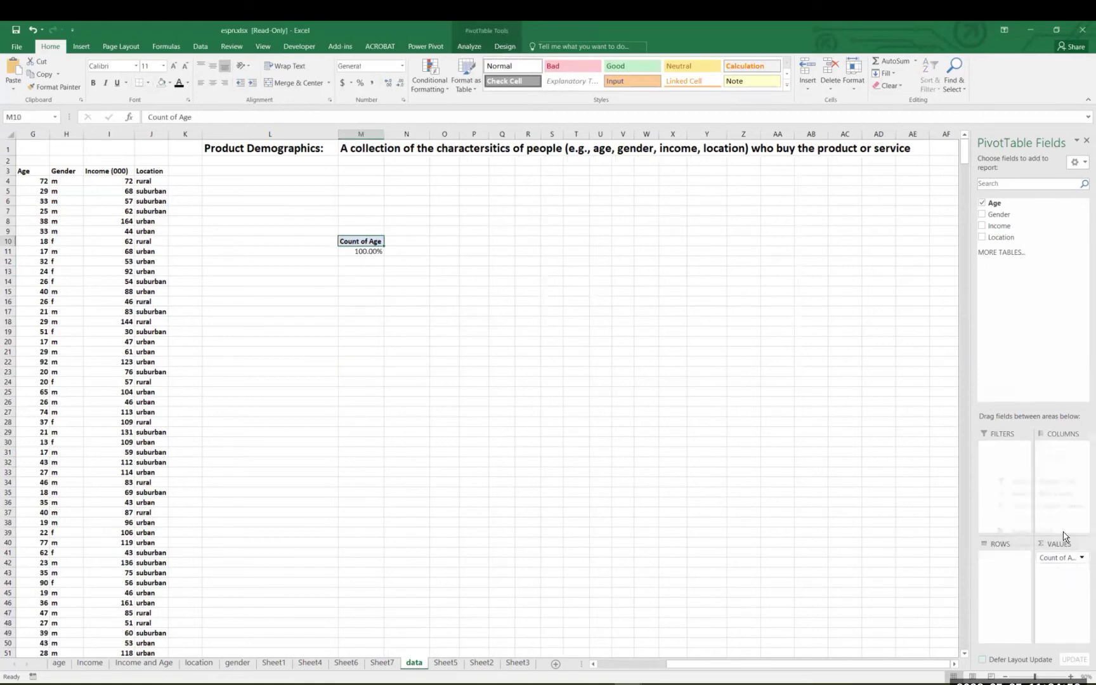
{"action": "left_click_drag", "start_coordinate": [1065, 537], "coordinate": [623, 503]}
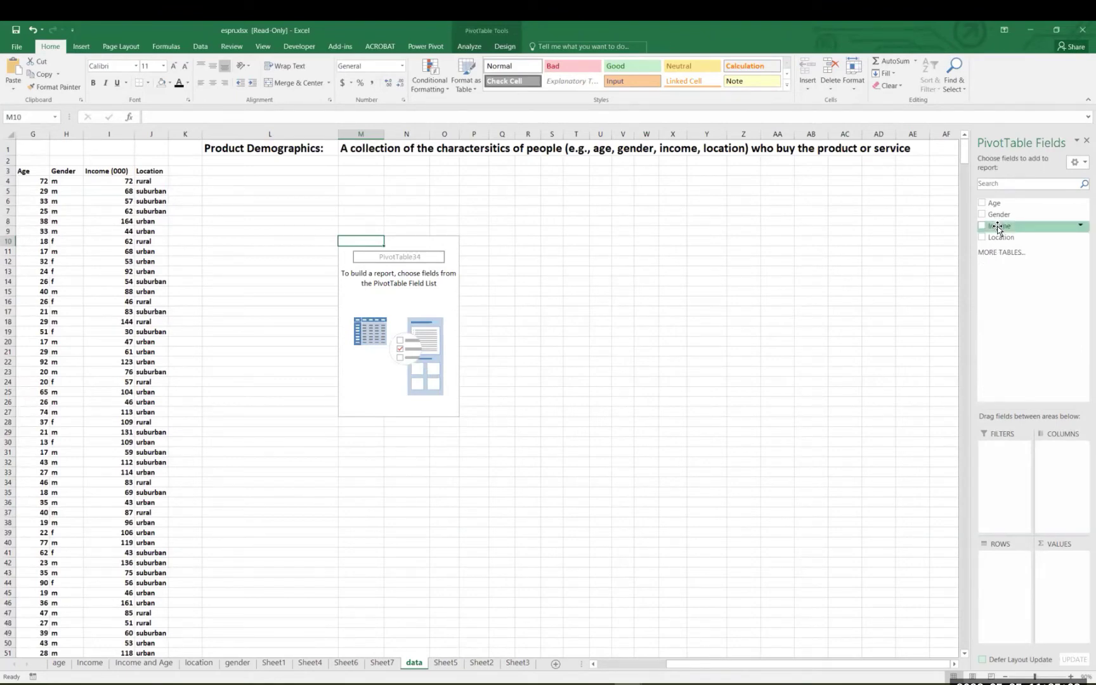
- Lay out the PivotTable with Age in the columns and Income as both the row field and the value field
{"action": "left_click_drag", "start_coordinate": [997, 228], "coordinate": [1060, 419]}
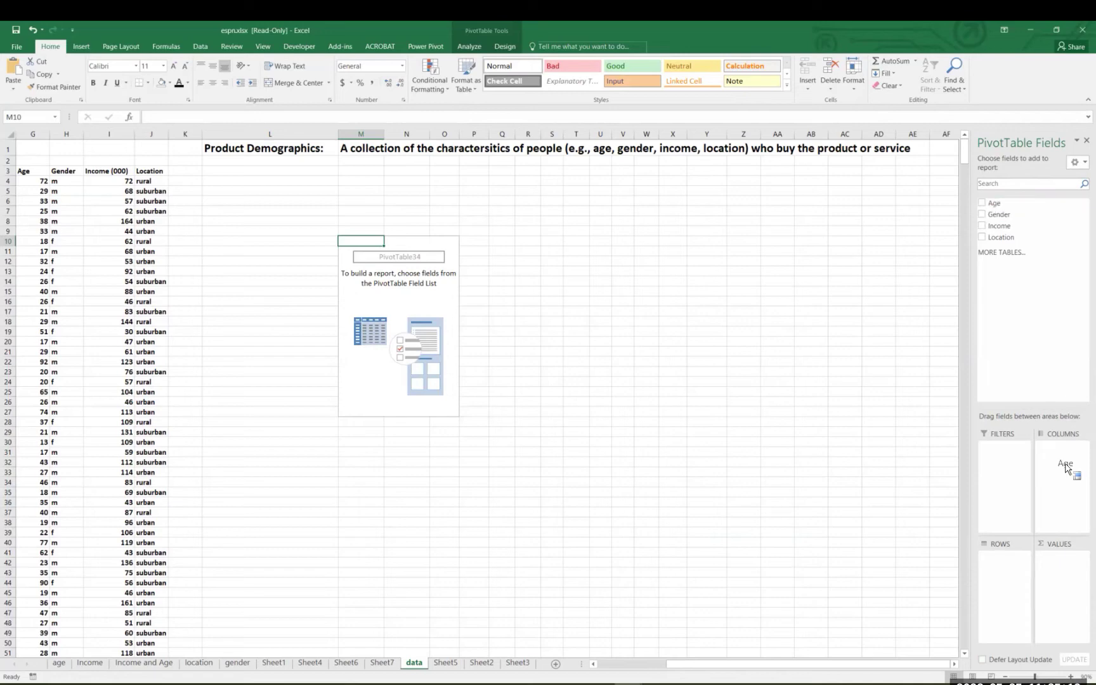
{"action": "left_click_drag", "start_coordinate": [998, 227], "coordinate": [1014, 586]}
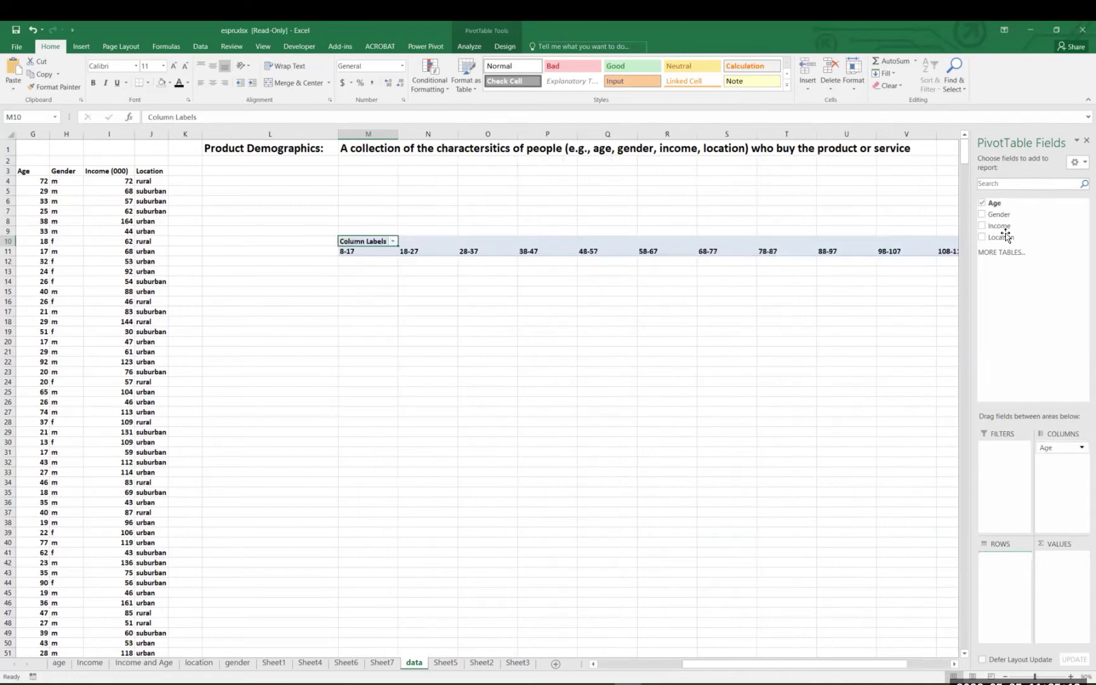
{"action": "left_click_drag", "start_coordinate": [1001, 227], "coordinate": [1058, 564]}
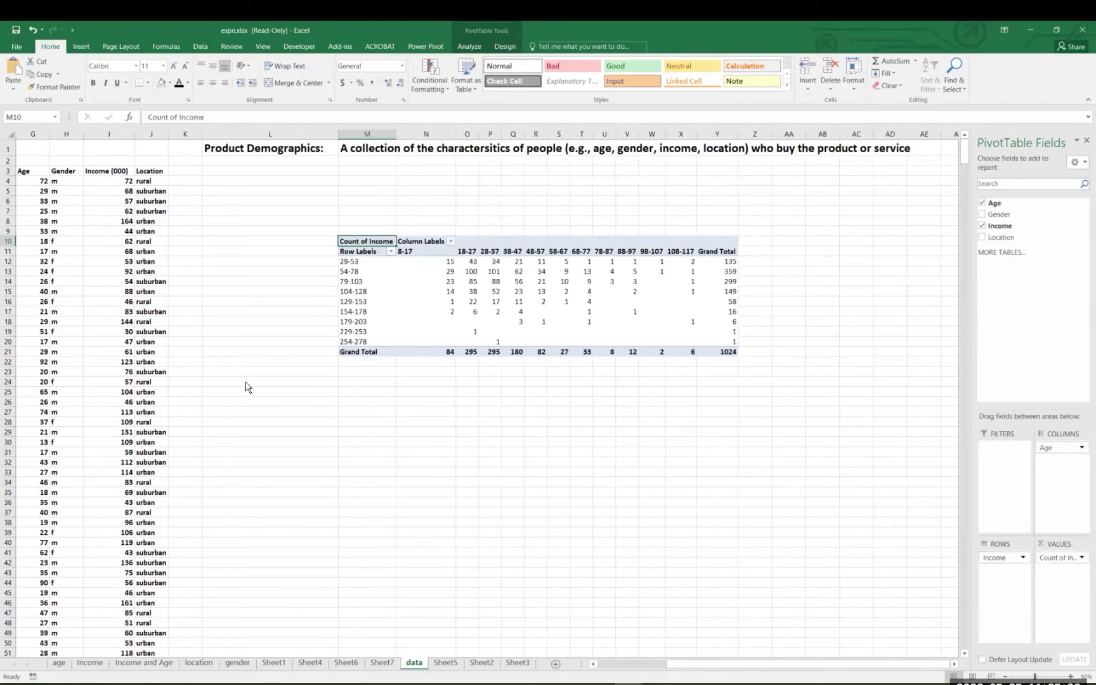
{"action": "left_click", "coordinate": [366, 431]}
{"action": "left_click", "coordinate": [369, 264]}
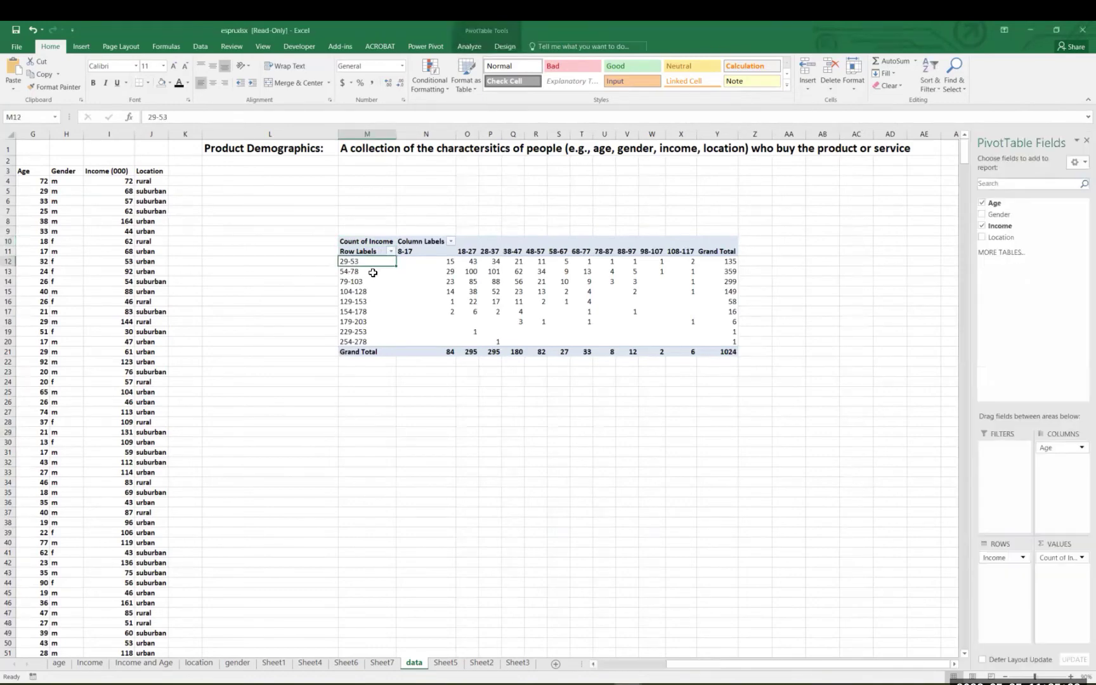
- Try to regroup the PivotTable's Income row labels with the intervals starting at 25
{"action": "key", "text": "shift+F10"}
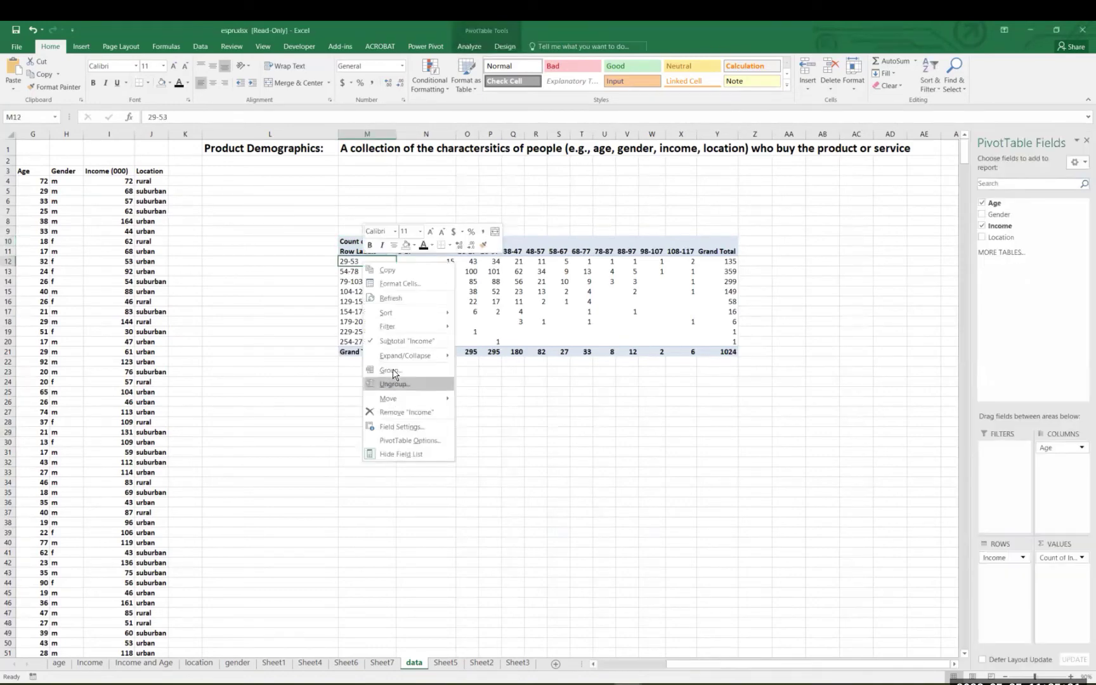
{"action": "key", "text": "Escape"}
{"action": "key", "text": "alt+shift+Right"}
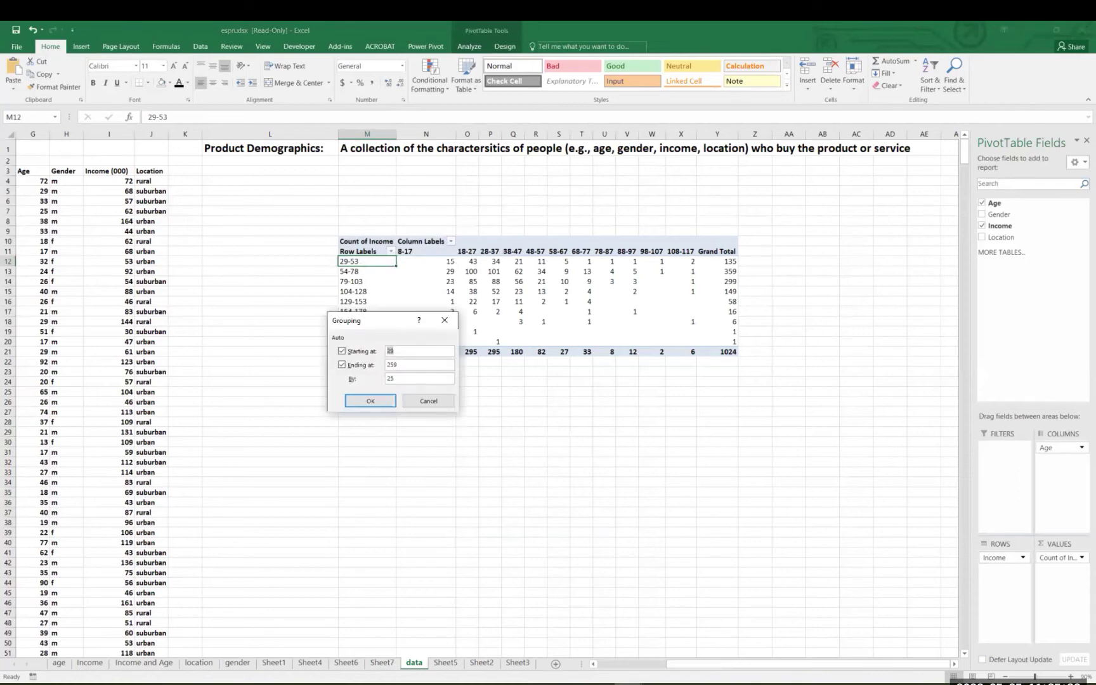
{"action": "type", "text": "25"}
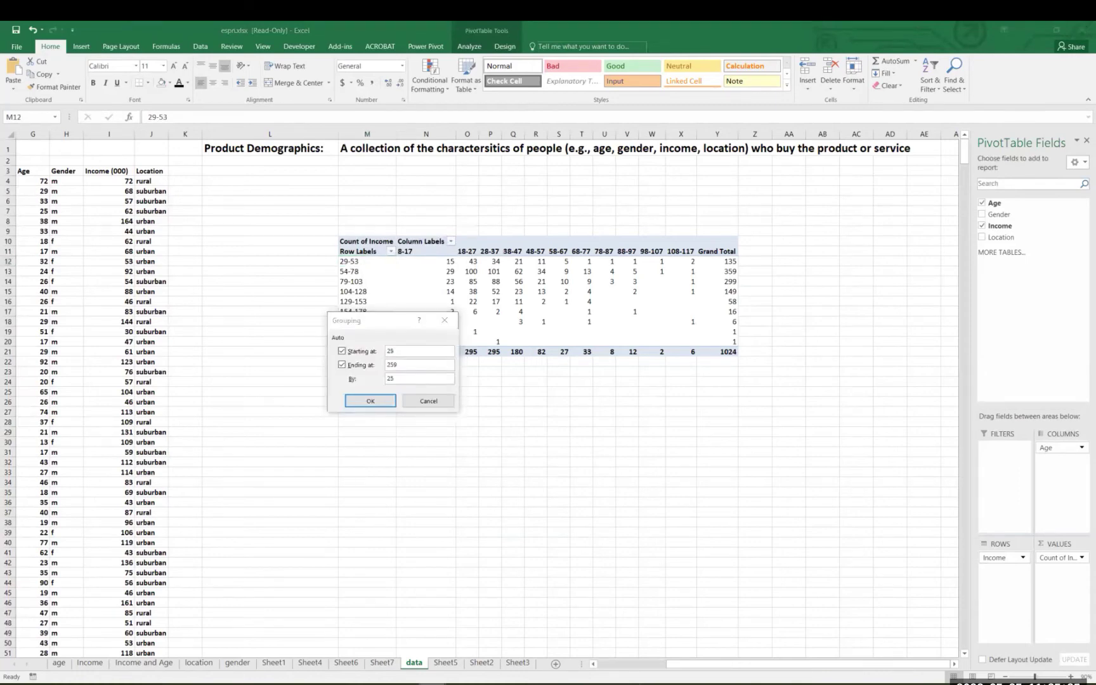
{"action": "key", "text": "Return"}
- Show the Count of Income values in the PivotTable as % of Row Total
{"action": "right_click", "coordinate": [472, 262]}
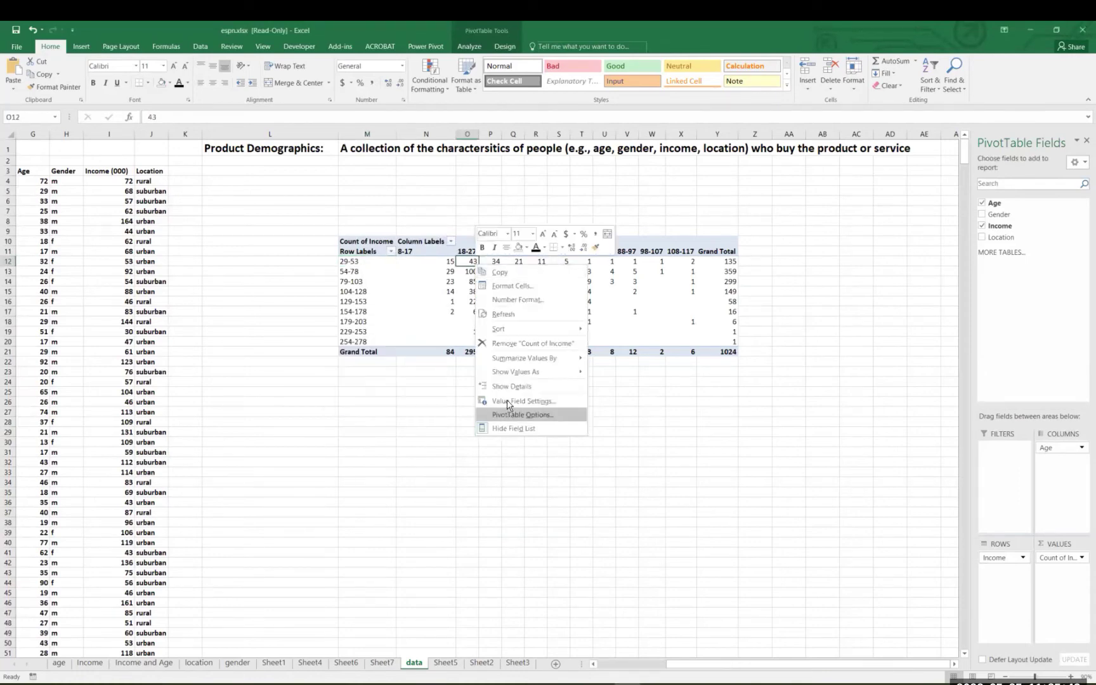
{"action": "left_click", "coordinate": [507, 402]}
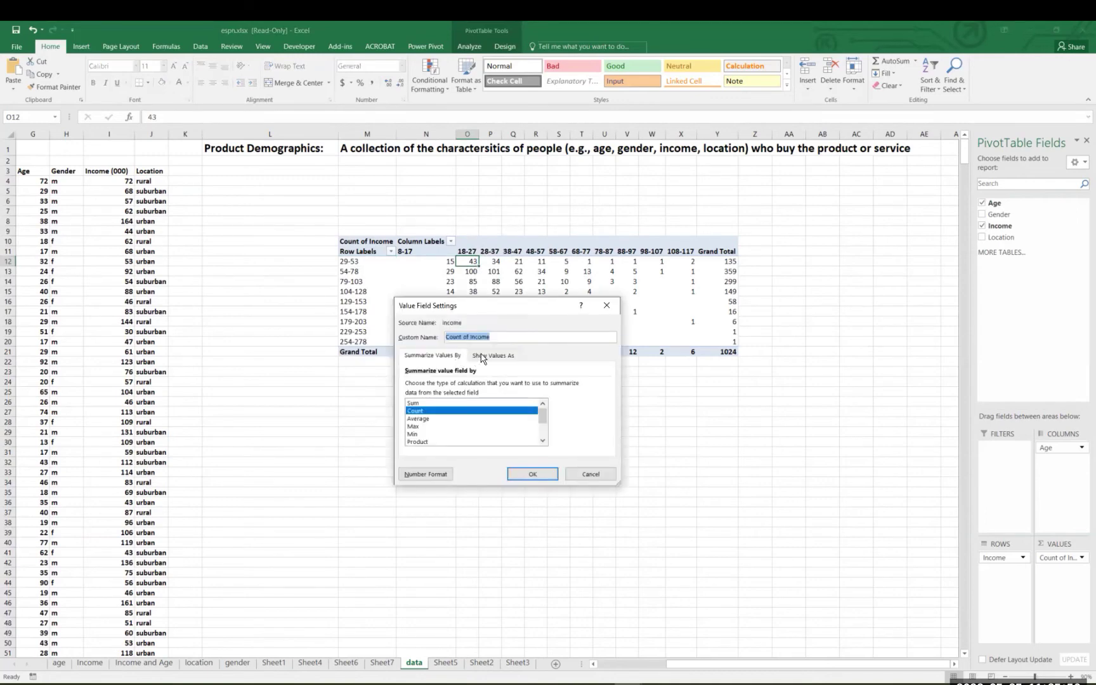
{"action": "left_click", "coordinate": [483, 357]}
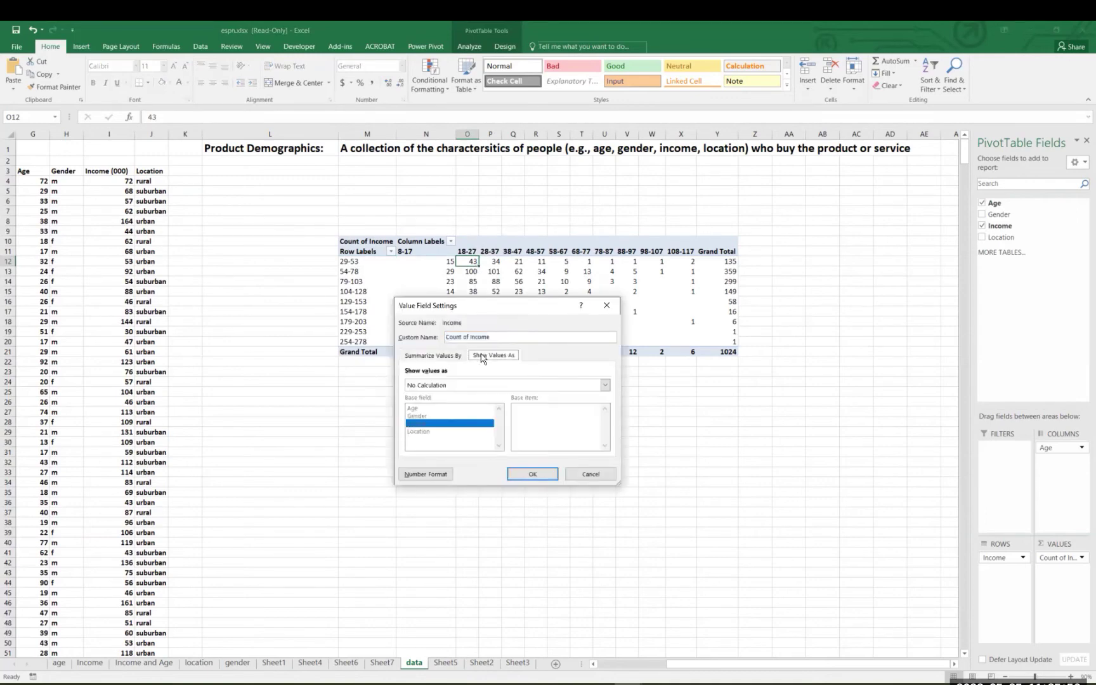
{"action": "left_click", "coordinate": [465, 389]}
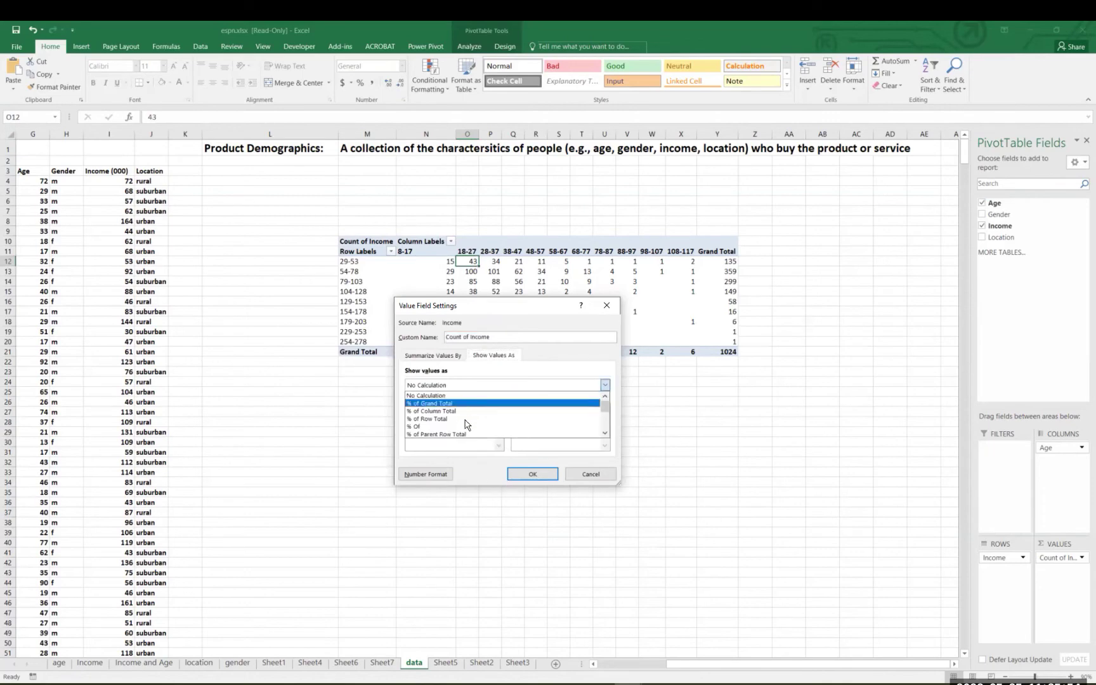
{"action": "left_click", "coordinate": [469, 420]}
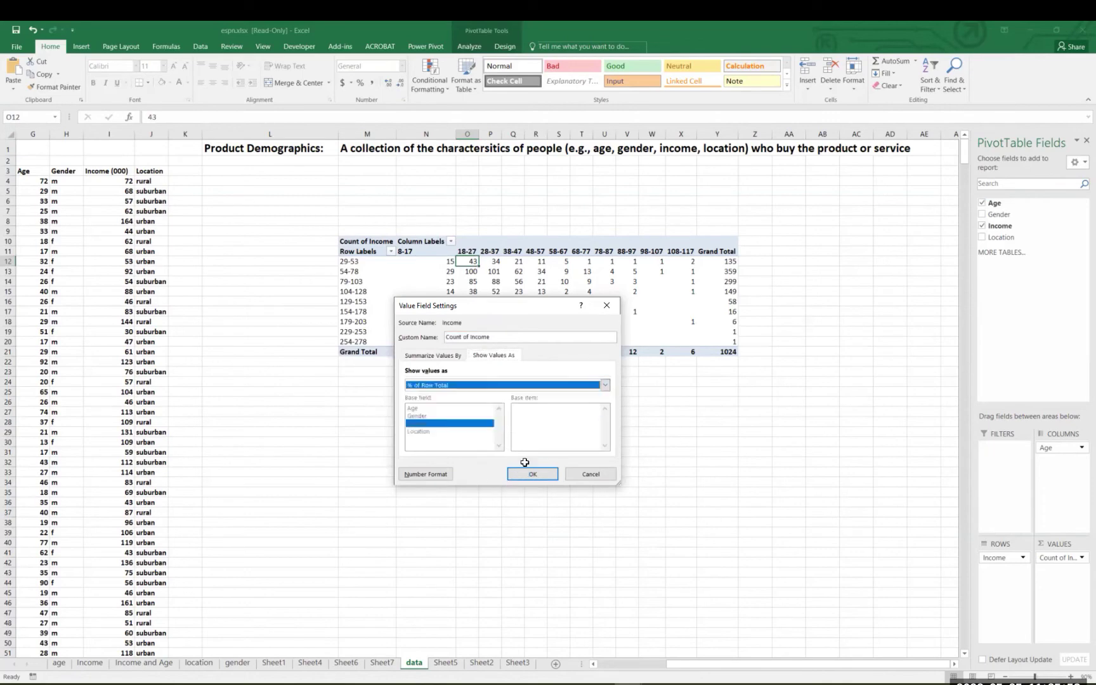
{"action": "left_click", "coordinate": [532, 473]}
- Fill with yellow the PivotTable cell for income 54-78 at age 28-37 and the cells for incomes 229-278 at ages 68-117
{"action": "left_click", "coordinate": [504, 271]}
{"action": "left_click", "coordinate": [169, 82]}
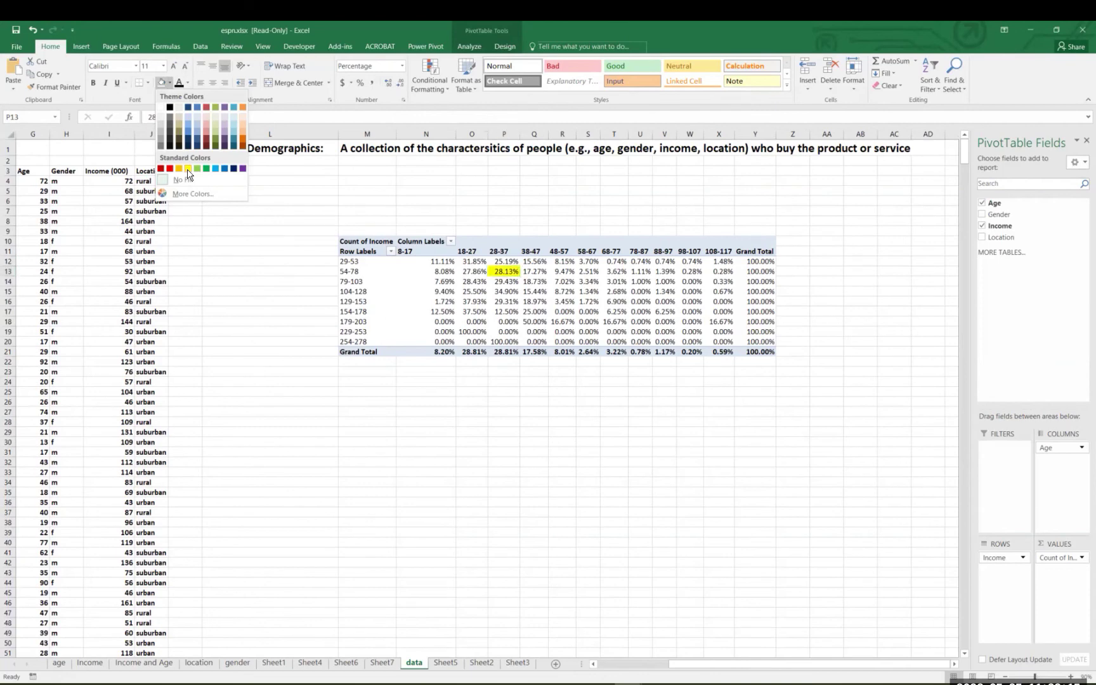
{"action": "left_click", "coordinate": [190, 175]}
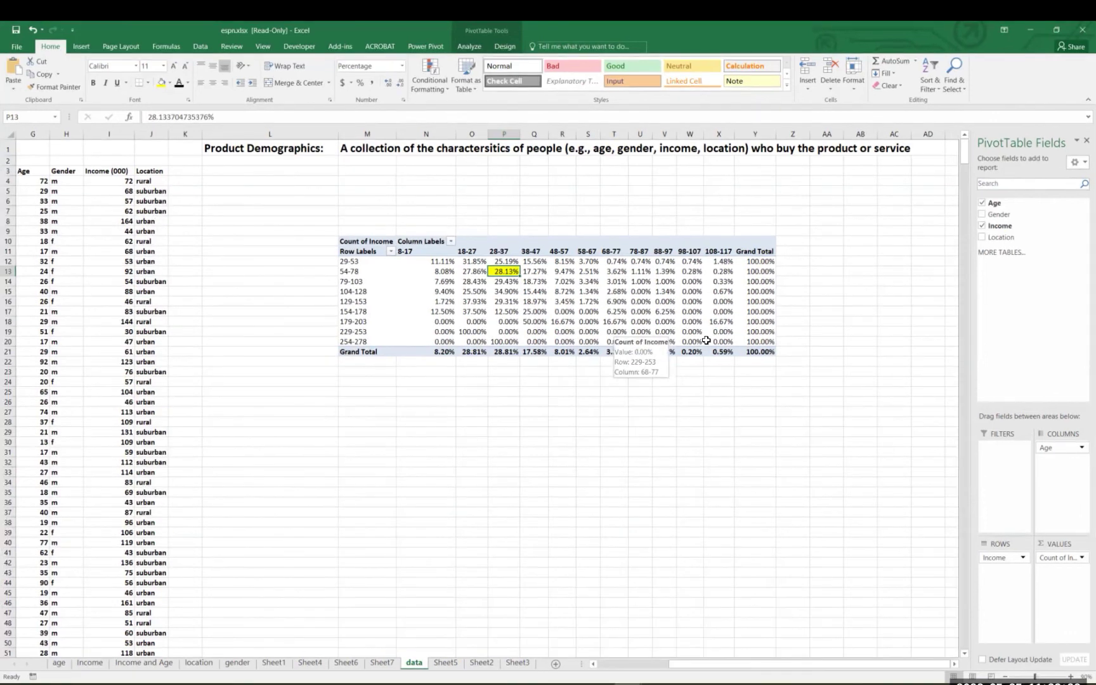
{"action": "left_click_drag", "start_coordinate": [612, 330], "coordinate": [718, 341]}
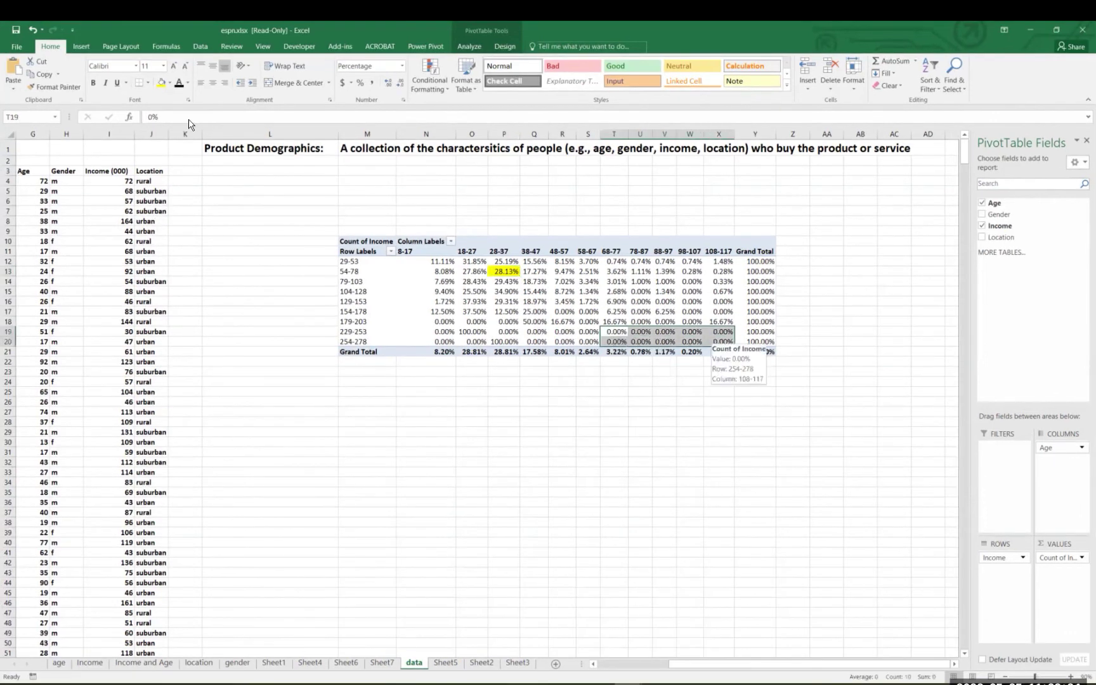
{"action": "left_click", "coordinate": [162, 83]}
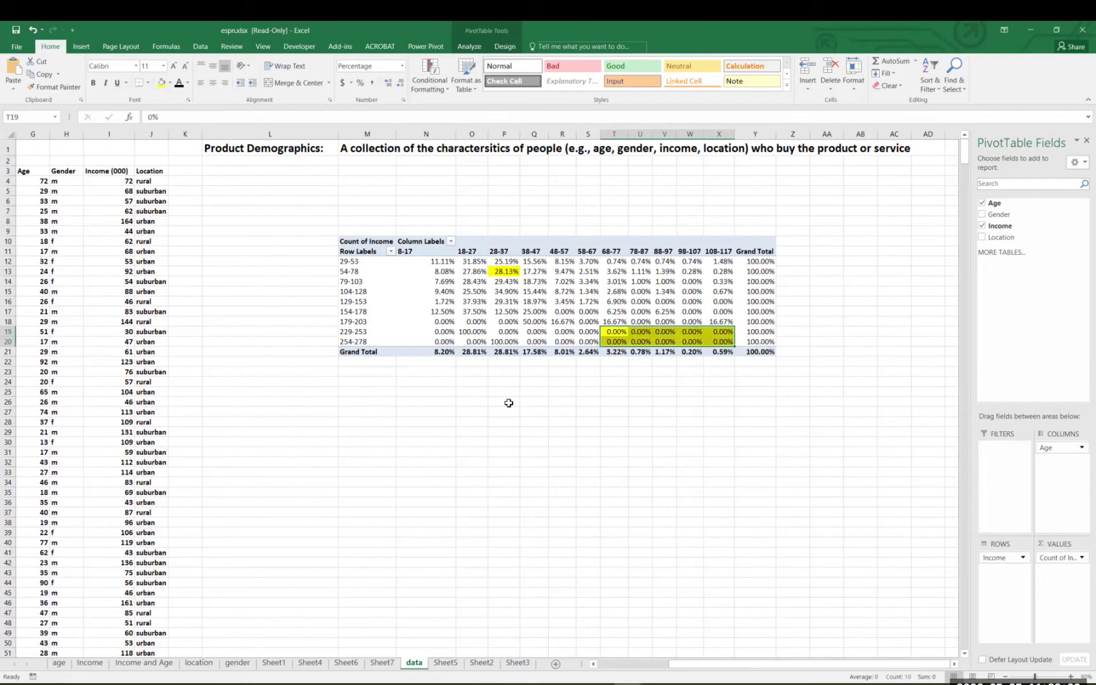